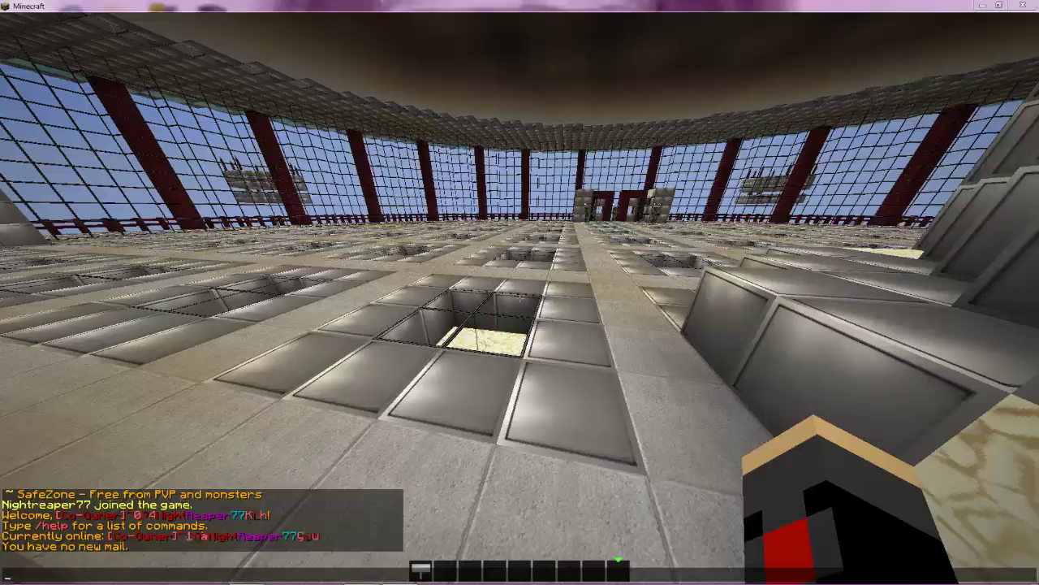
{"action": "key", "text": "Escape"}
{"action": "key", "text": "w"}
{"action": "key", "text": "s"}
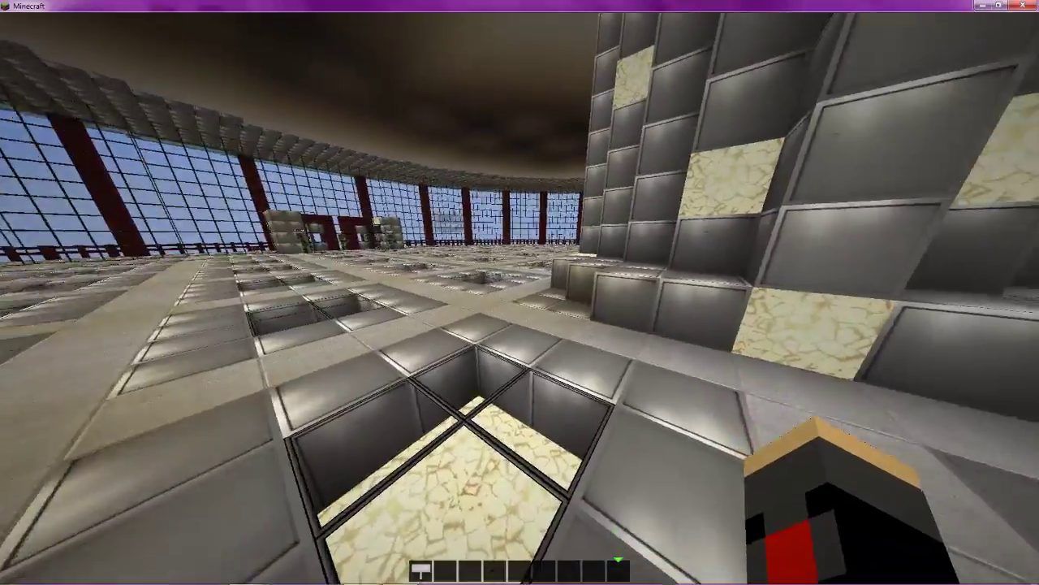
{"action": "key", "text": "w"}
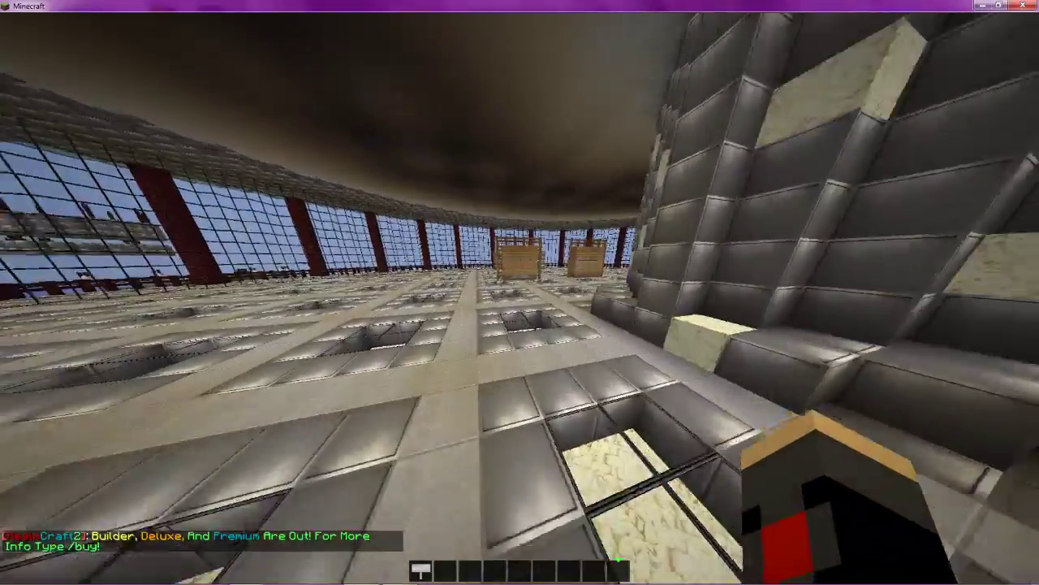
{"action": "key", "text": "w"}
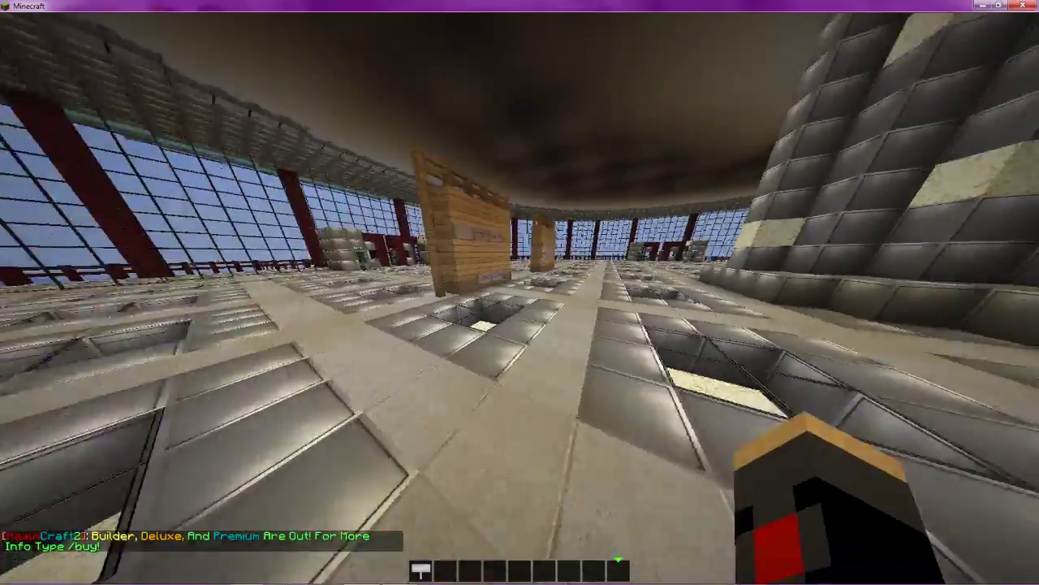
{"action": "key", "text": "w"}
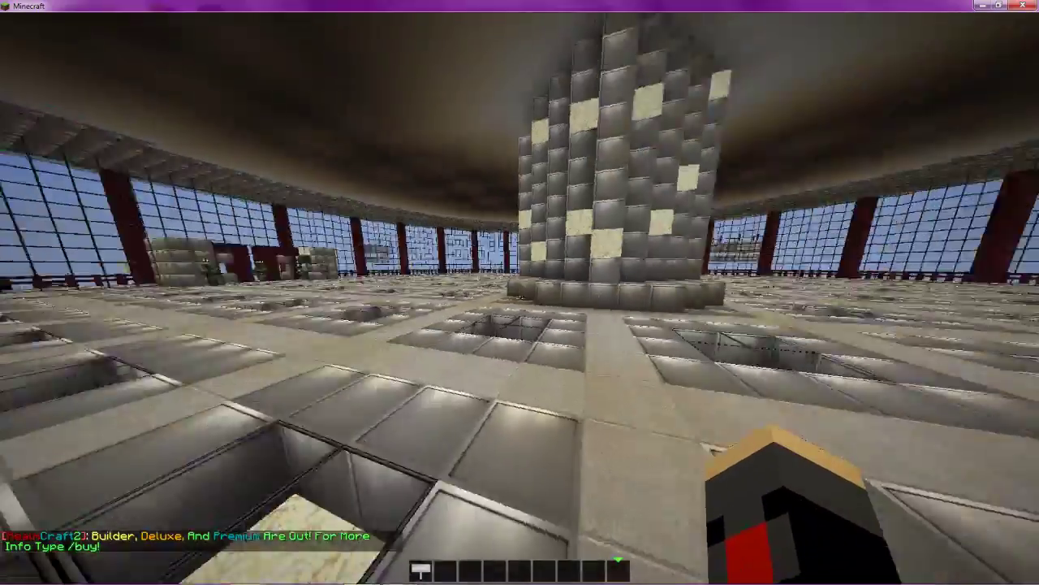
{"action": "key", "text": "w"}
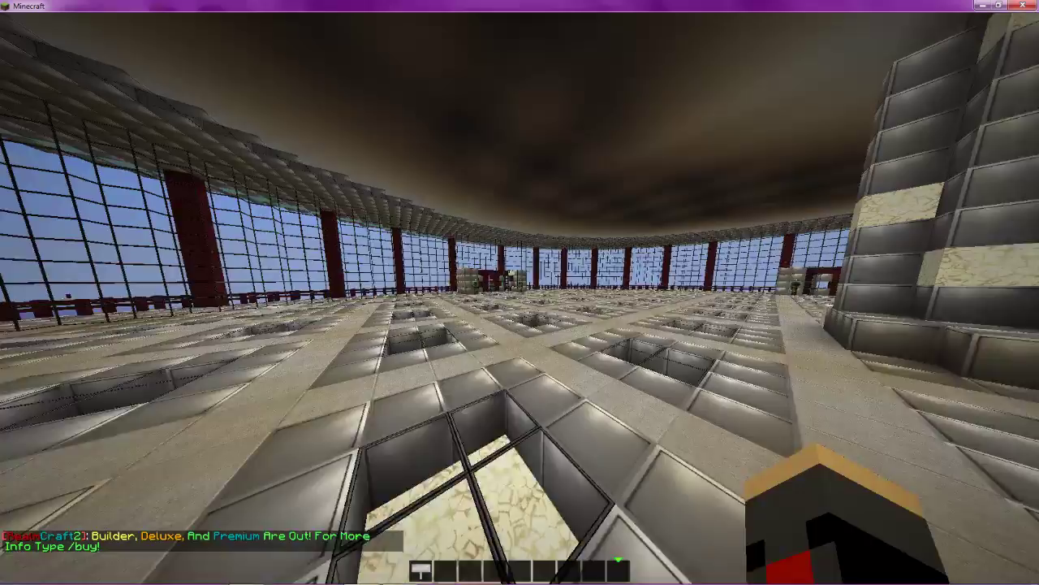
{"action": "key", "text": "w"}
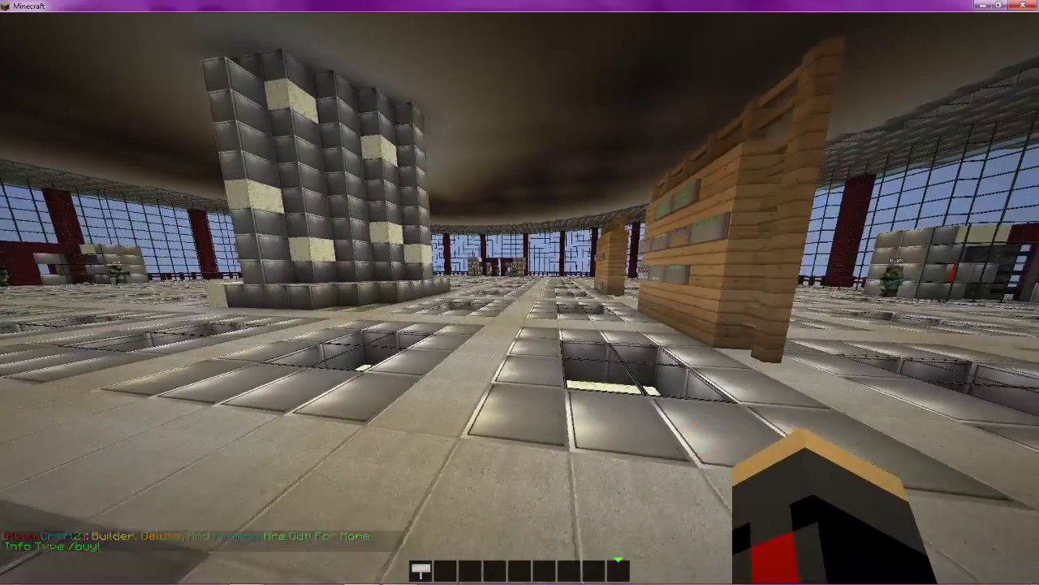
{"action": "key", "text": "w"}
{"action": "key", "text": "s"}
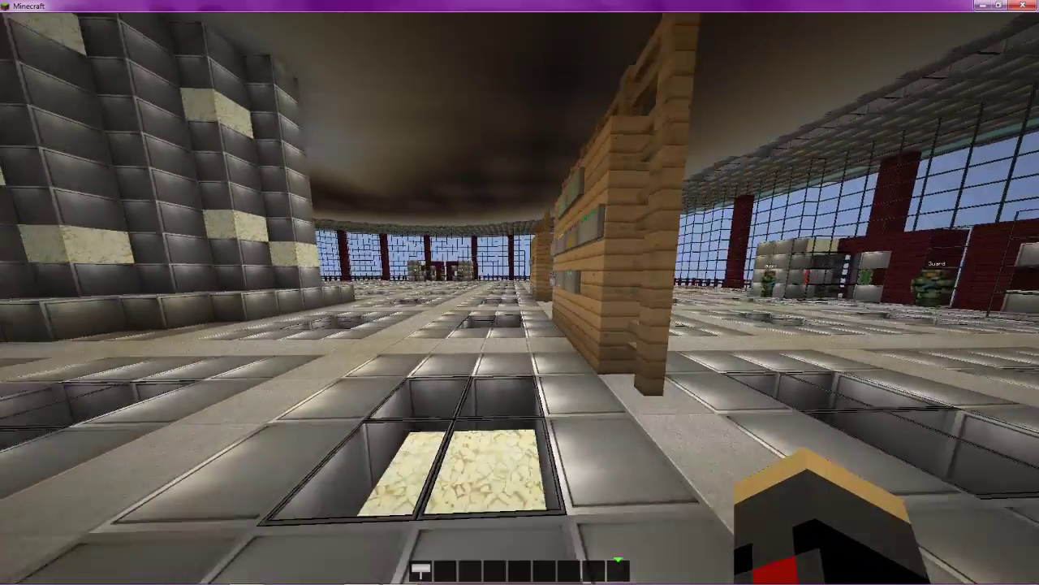
Step: Create a new permission group named YouTube with a chat command
{"action": "key", "text": "t"}
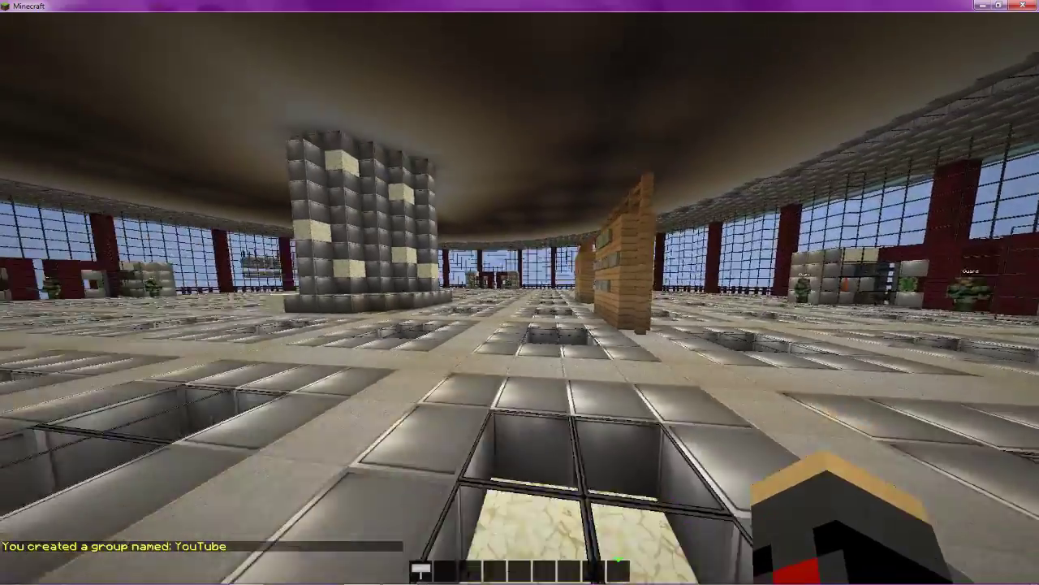
{"action": "key", "text": "w"}
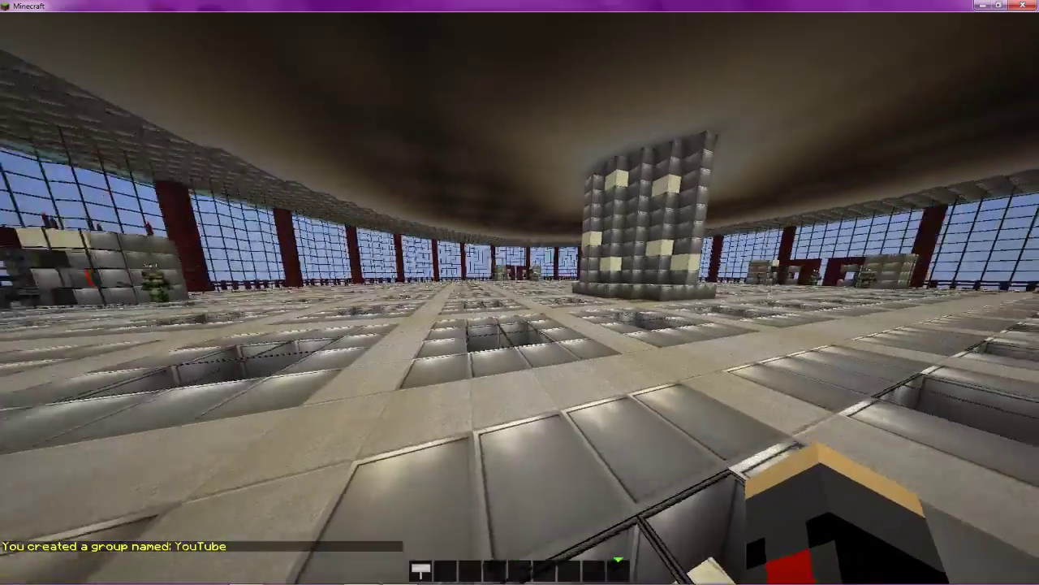
{"action": "key", "text": "w"}
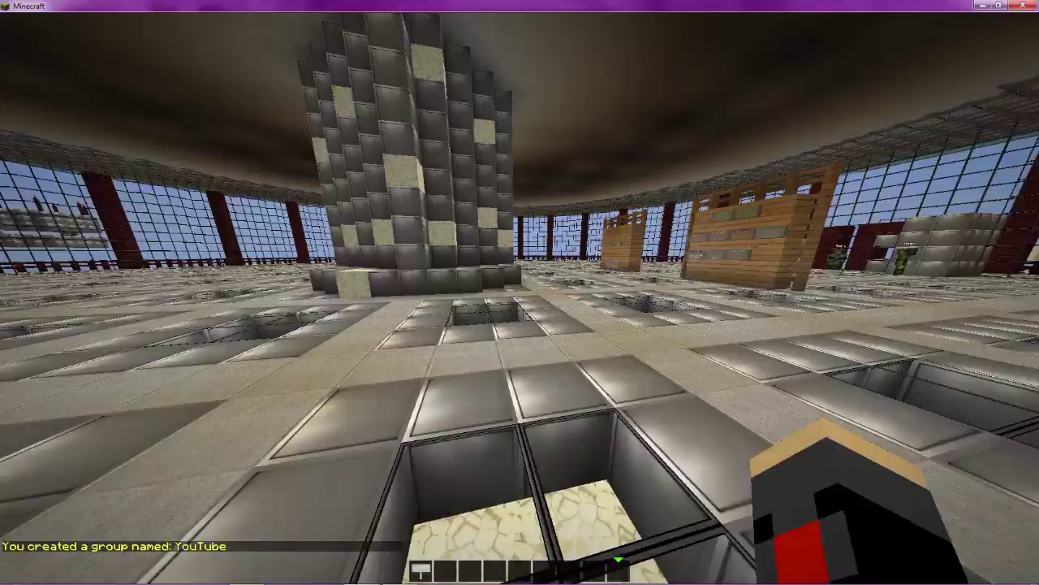
{"action": "key", "text": "w"}
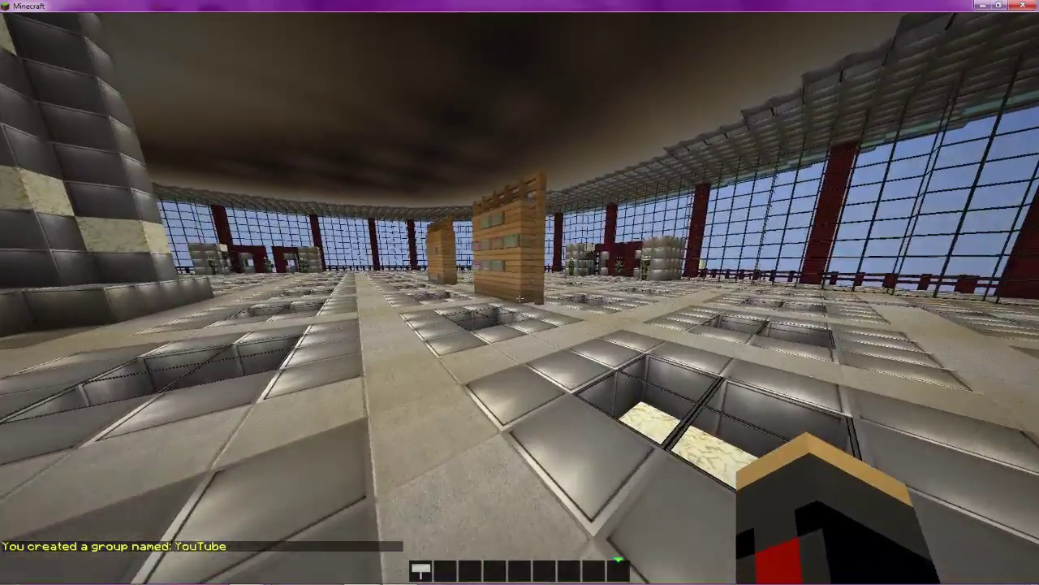
{"action": "key", "text": "w"}
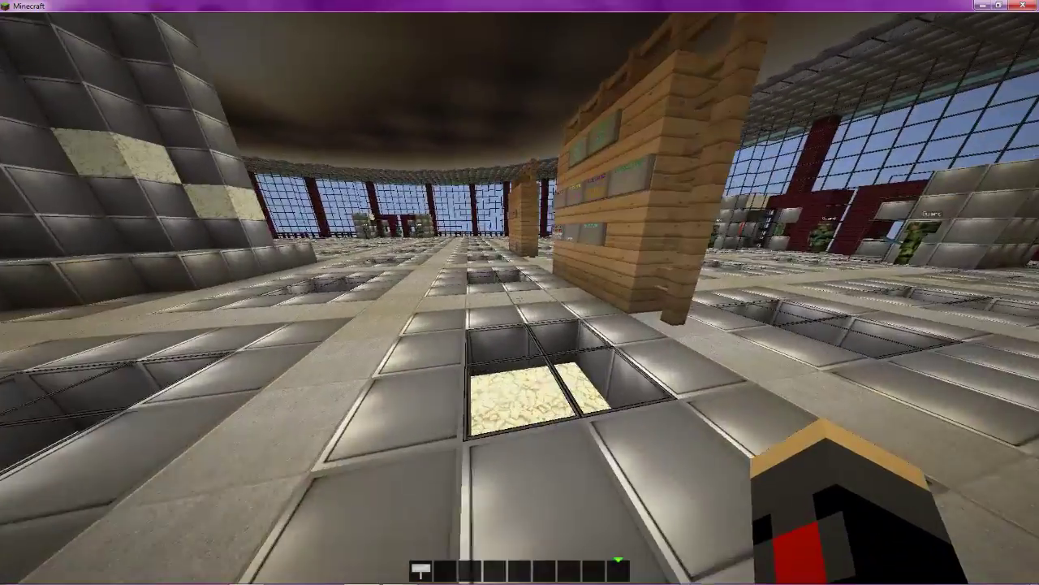
{"action": "key", "text": "w"}
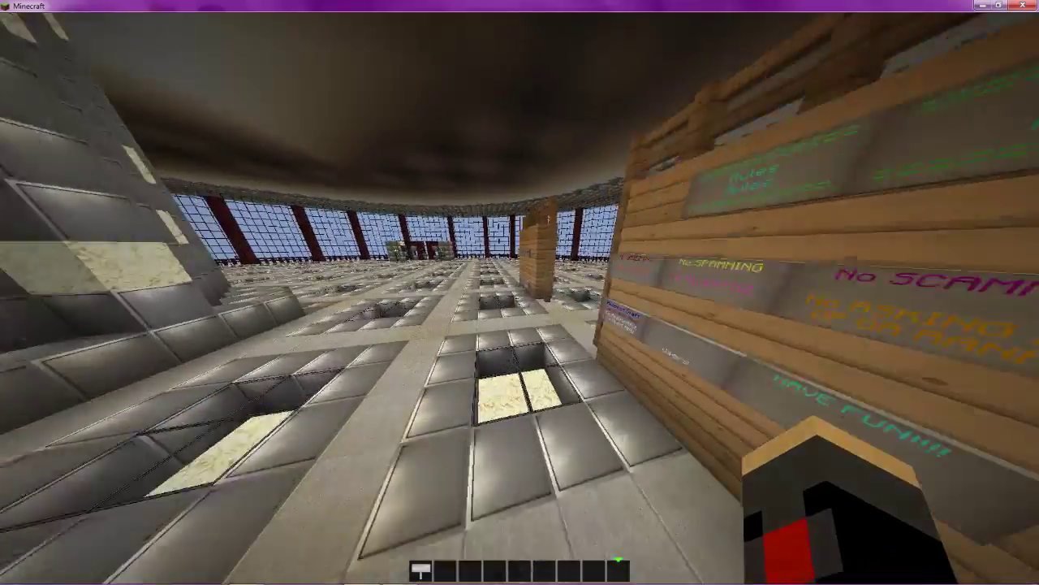
Step: Add the essentials.kick permission to the YouTube group with the command /mangaddp YouTube essentials.kick
{"action": "key", "text": "t"}
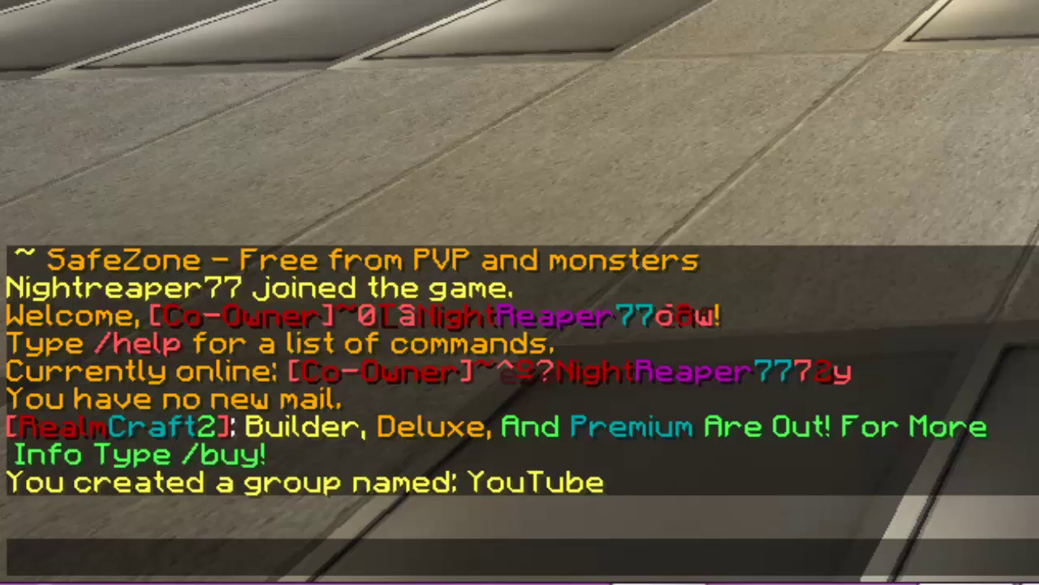
{"action": "type", "text": "/mang"}
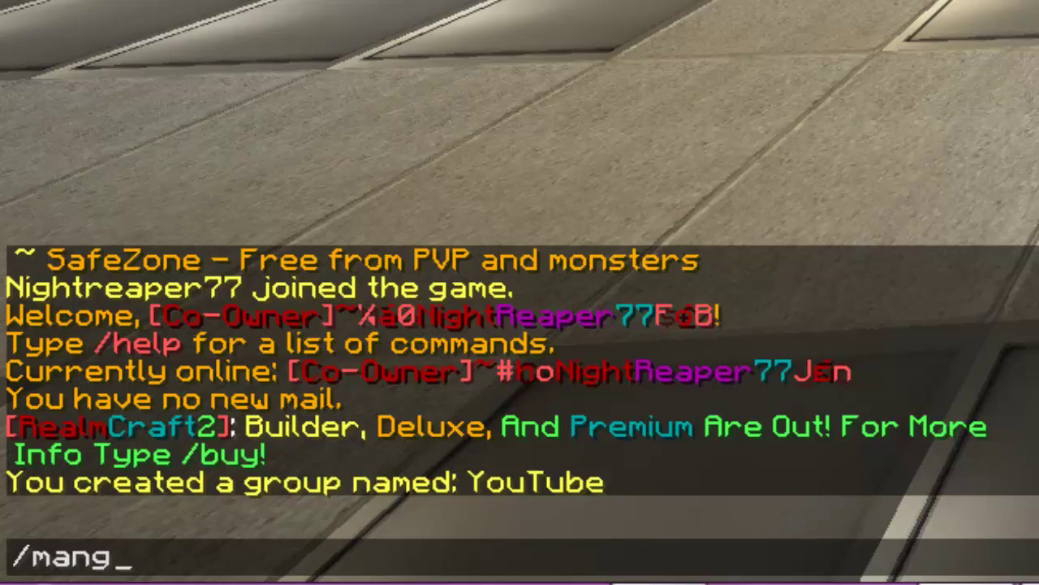
{"action": "type", "text": "addp"}
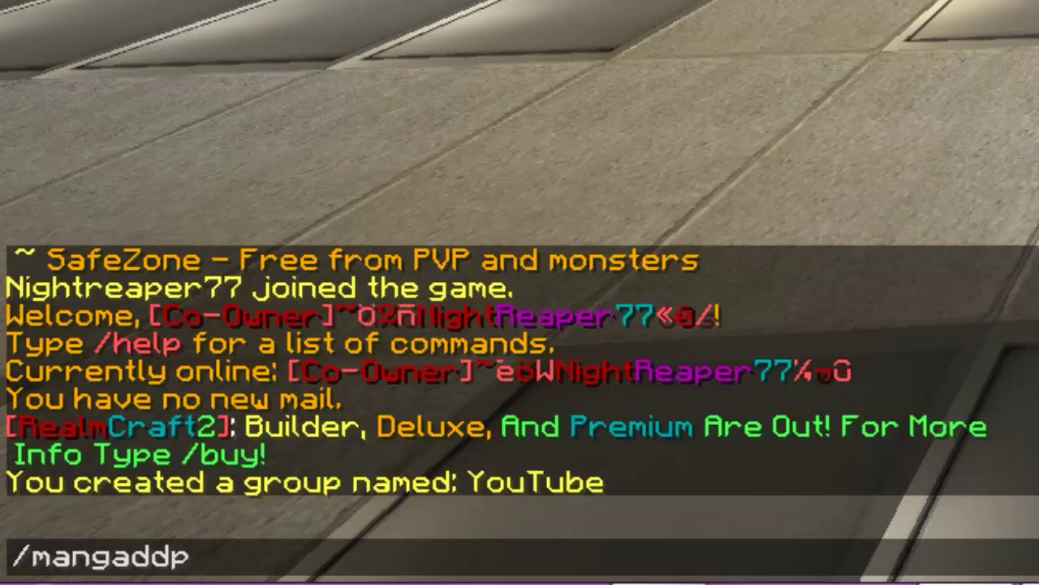
{"action": "type", "text": " YouTube"}
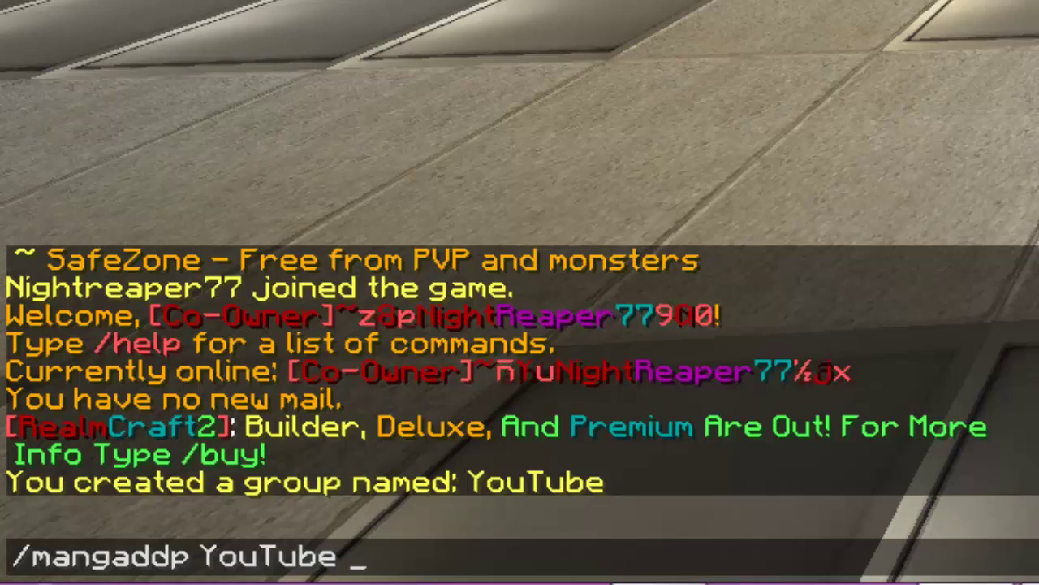
{"action": "type", "text": "essentials"}
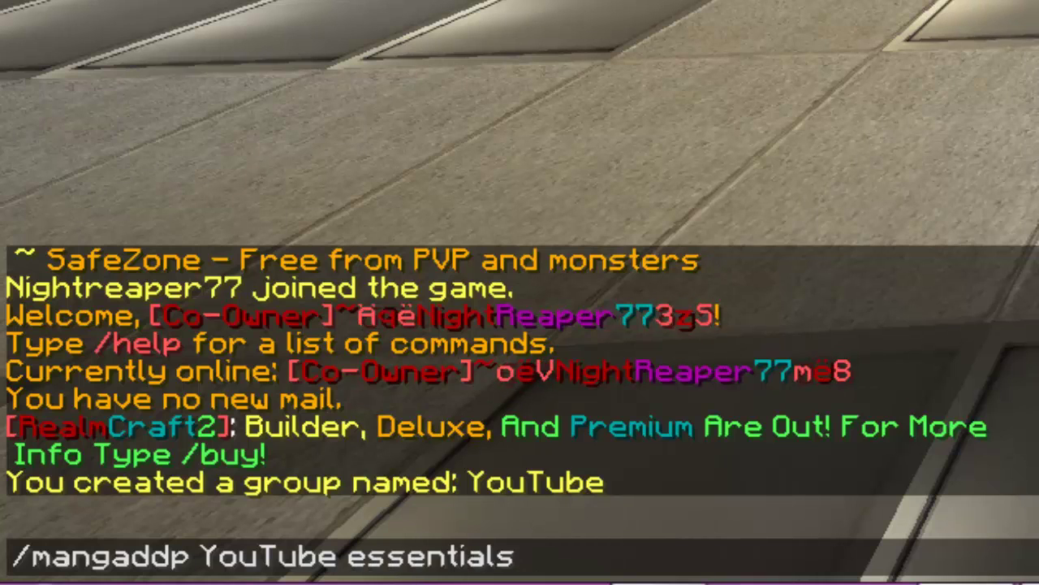
{"action": "type", "text": "."}
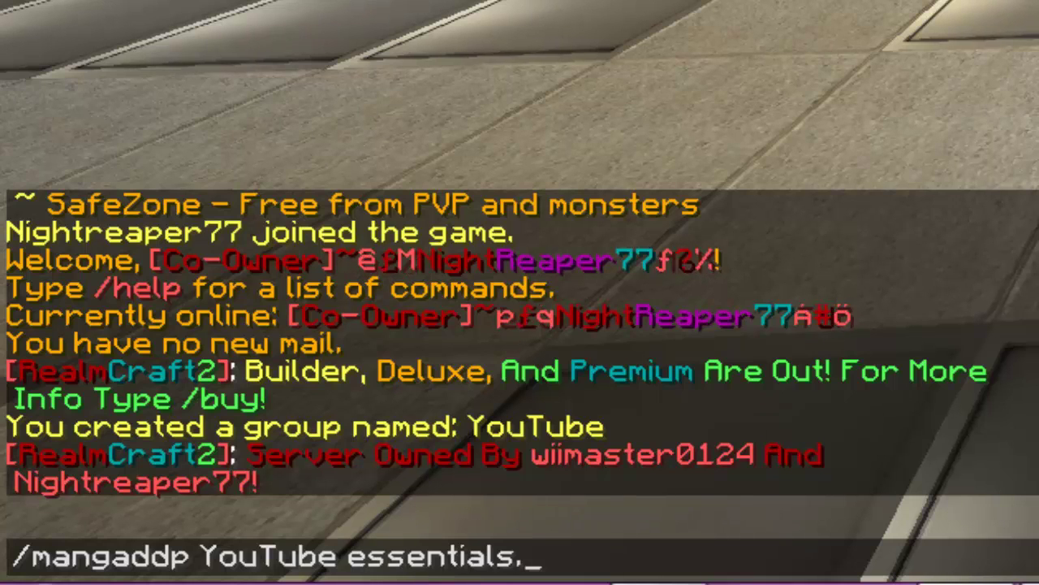
{"action": "type", "text": "ick"}
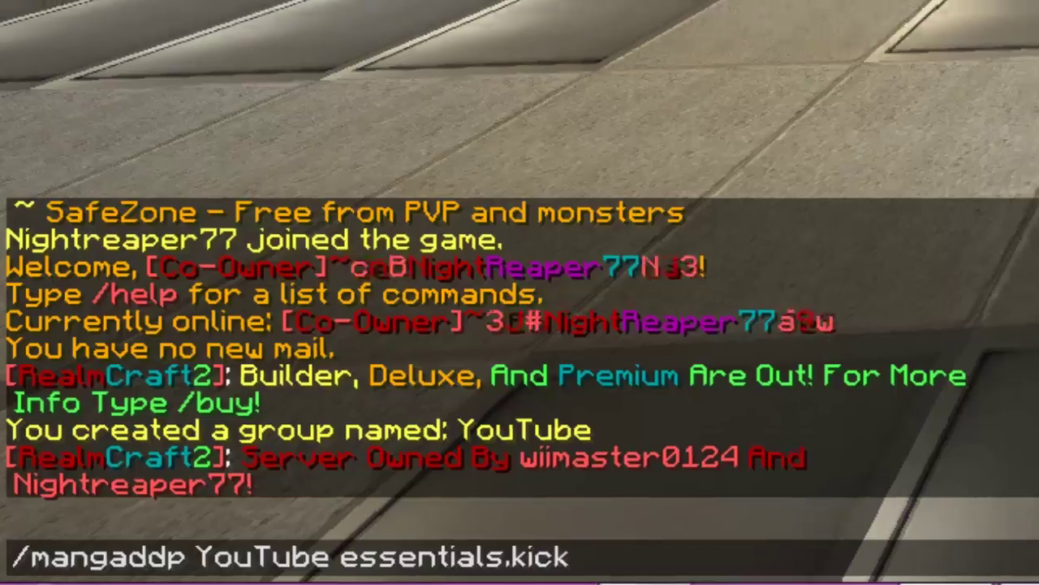
{"action": "key", "text": "Return"}
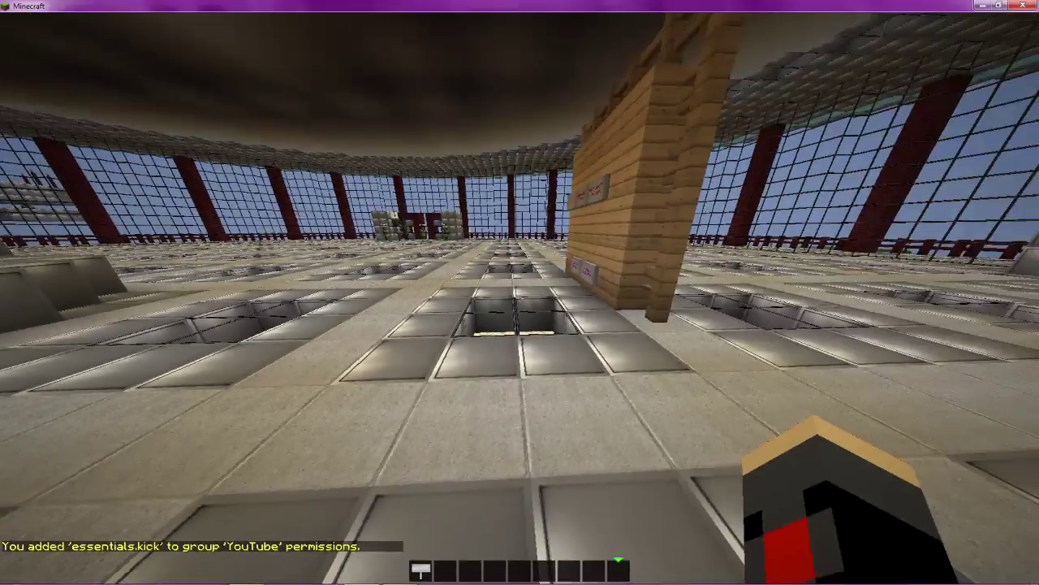
{"action": "key", "text": "w"}
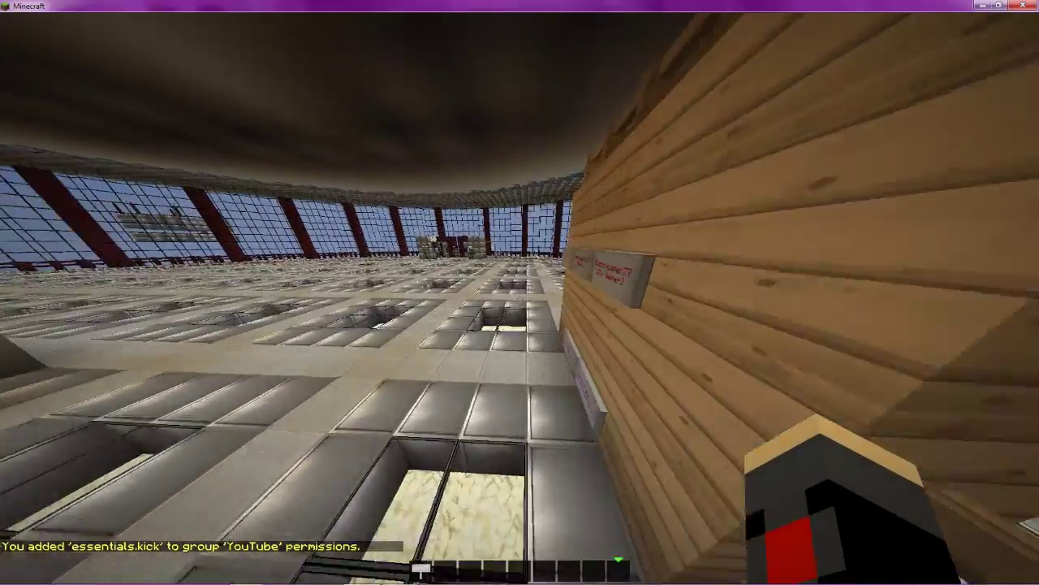
{"action": "key", "text": "s"}
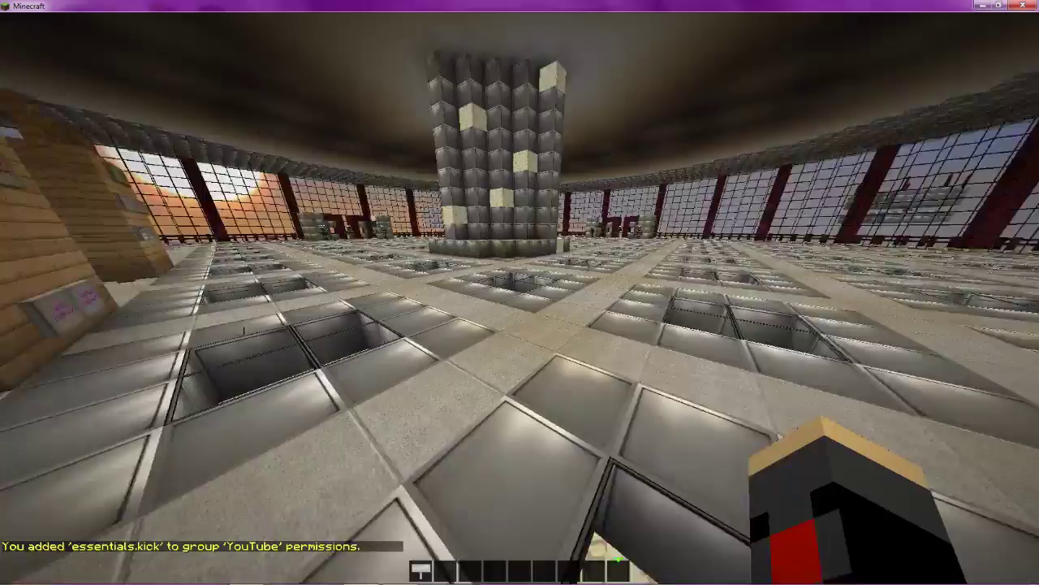
{"action": "key", "text": "w"}
{"action": "key", "text": "w"}
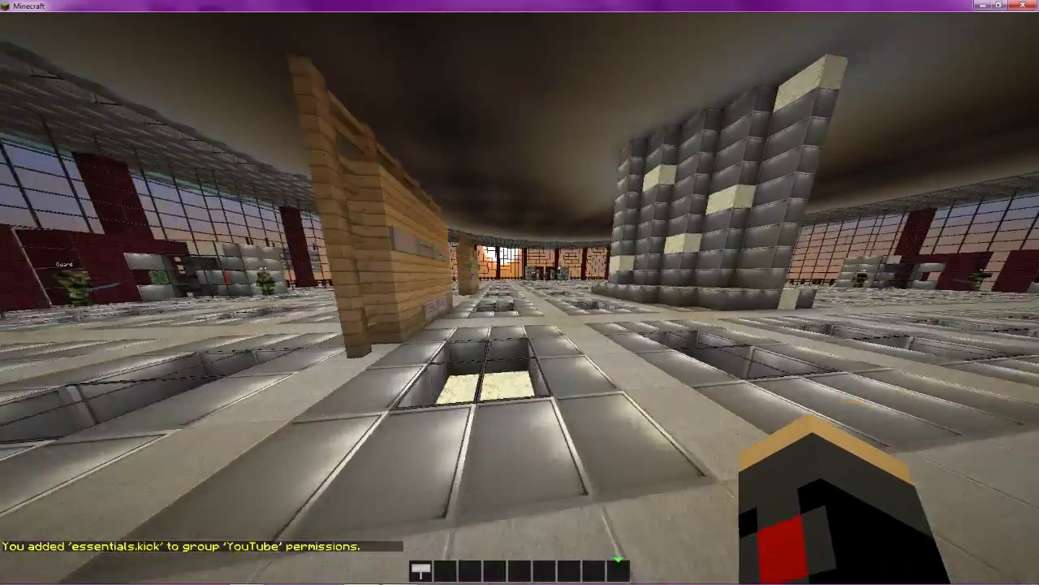
{"action": "key", "text": "s"}
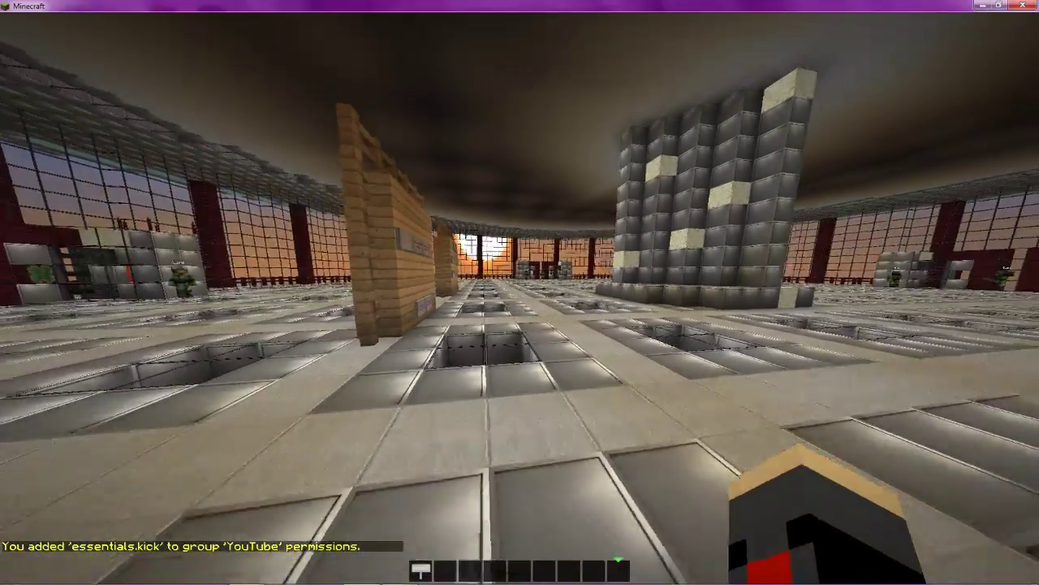
{"action": "key", "text": "w"}
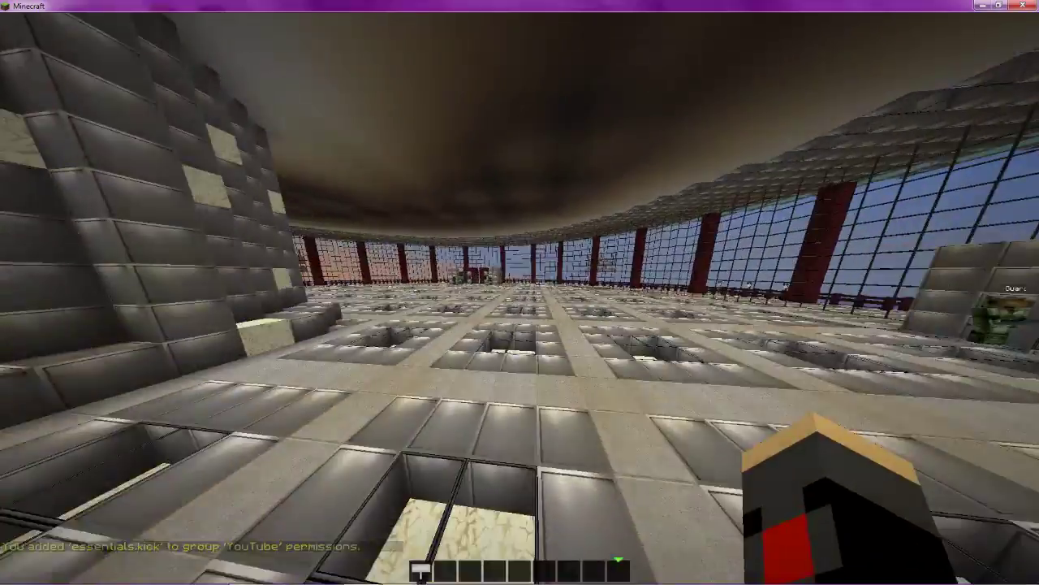
{"action": "key", "text": "w"}
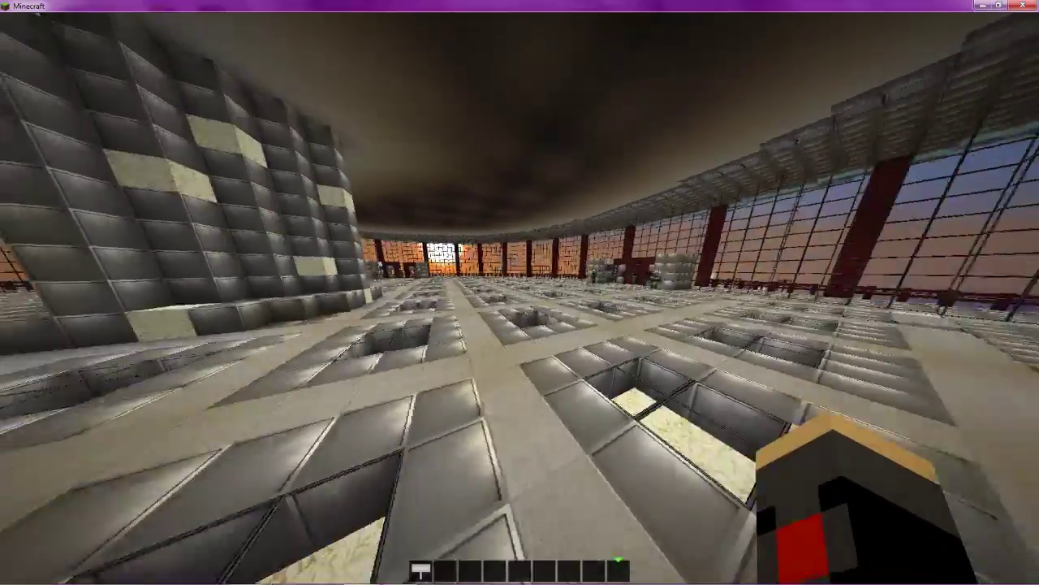
{"action": "key", "text": "w"}
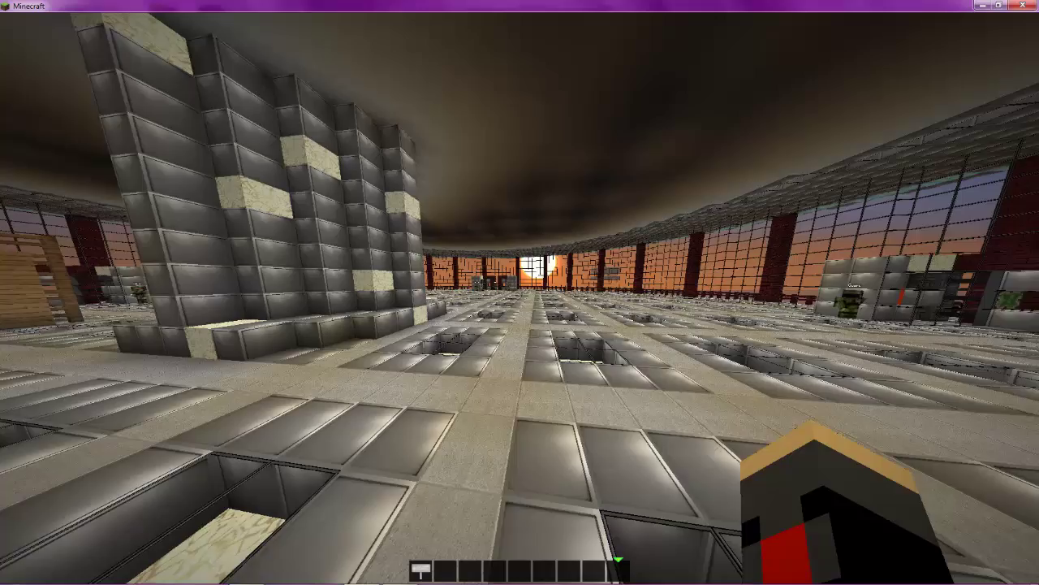
Step: Add the essentials.top permission to the YouTube group with the /mangaddp command
{"action": "key", "text": "w"}
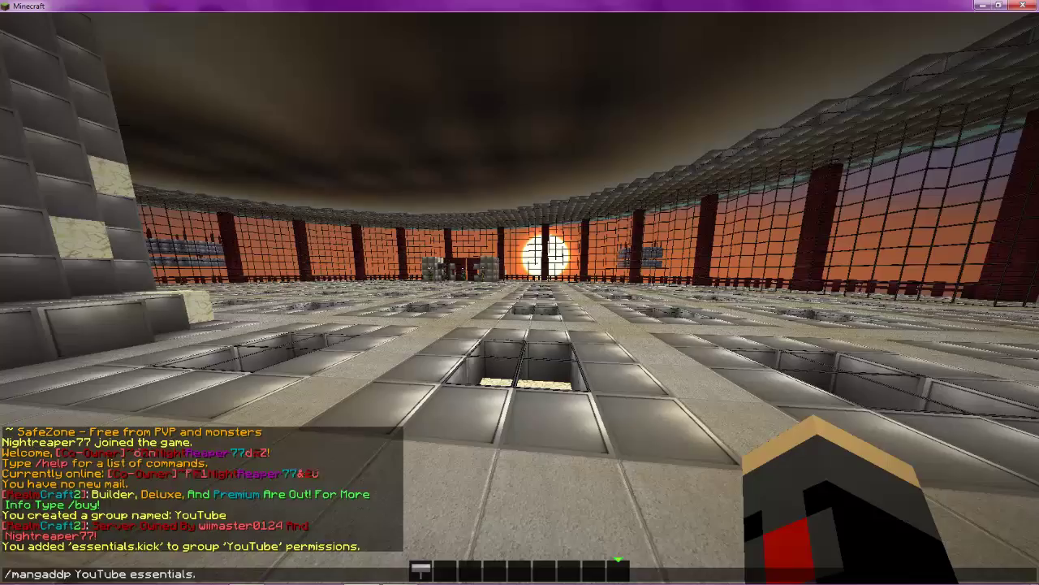
{"action": "key", "text": "w"}
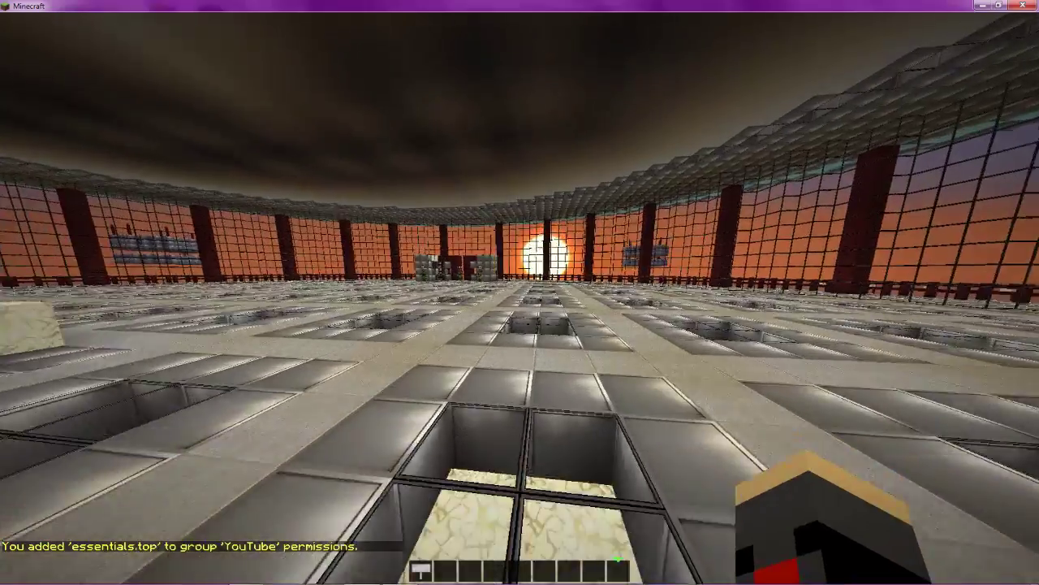
{"action": "key", "text": "w"}
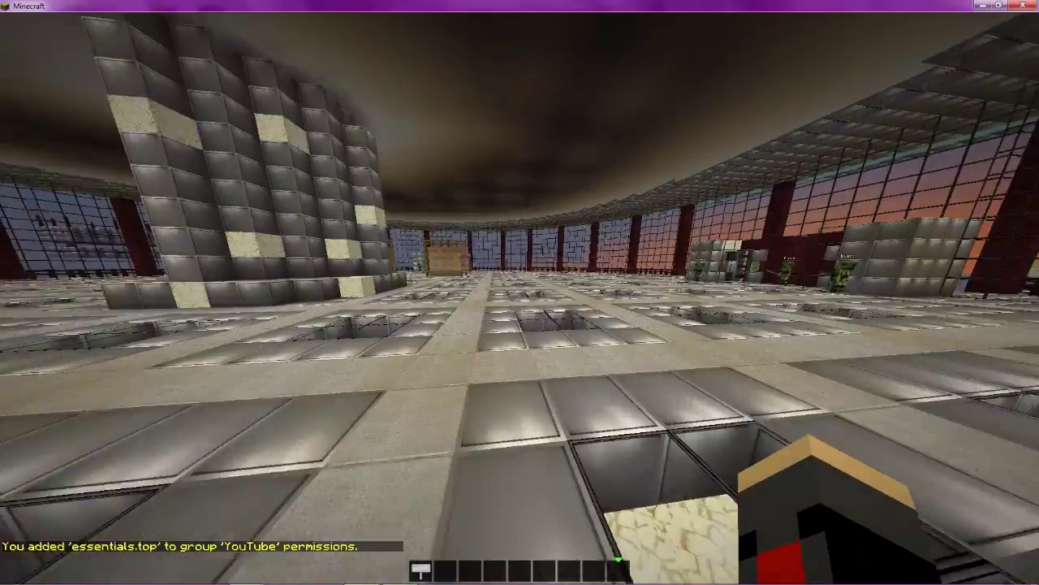
{"action": "key", "text": "w"}
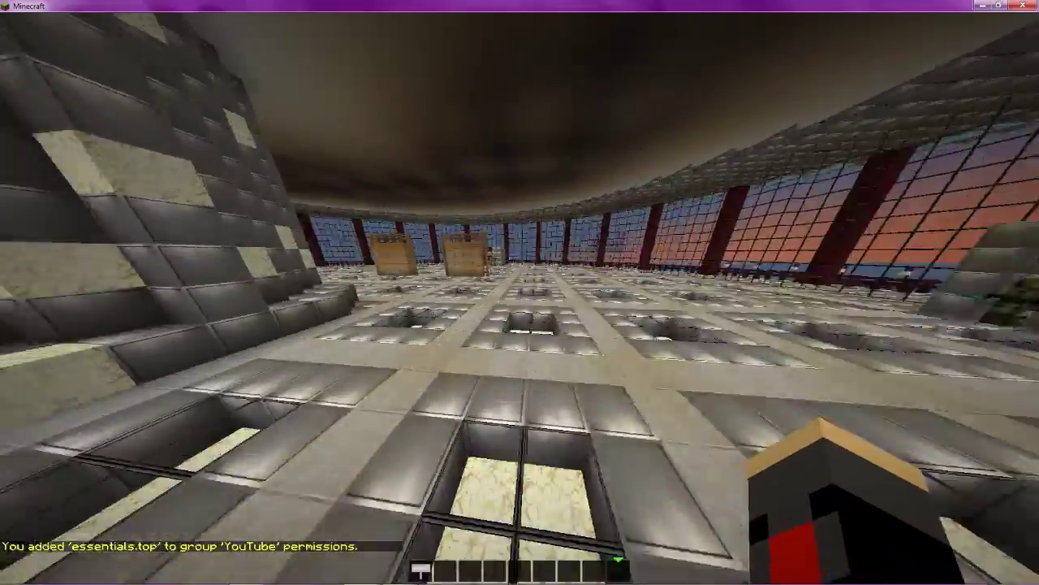
{"action": "key", "text": "w"}
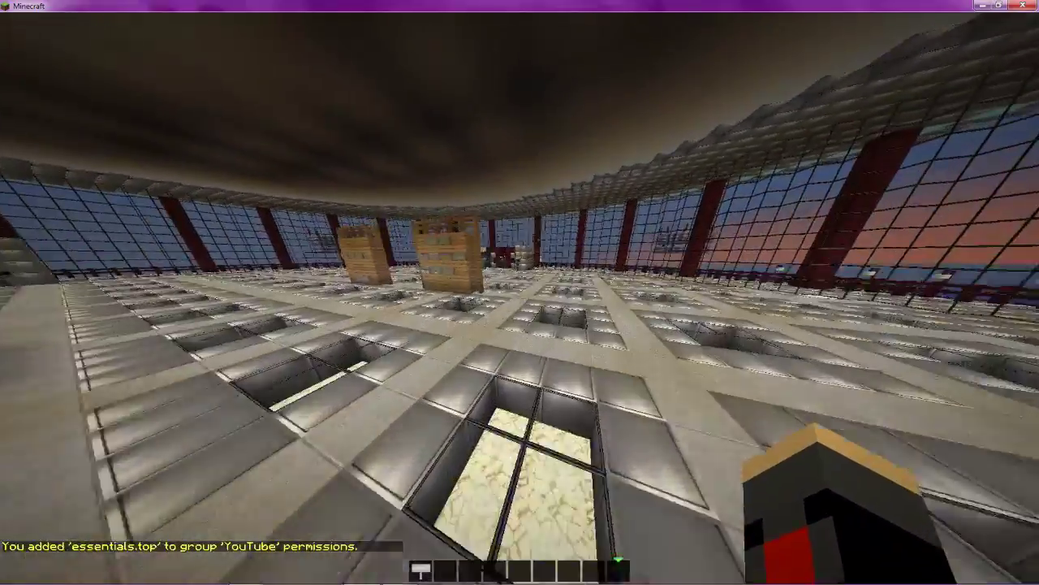
{"action": "key", "text": "w"}
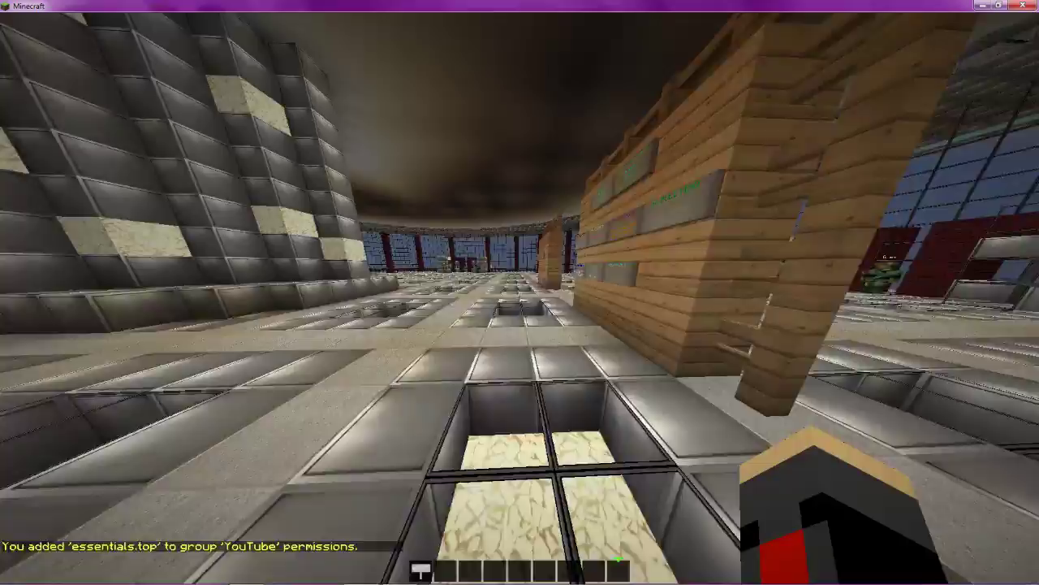
{"action": "key", "text": "w"}
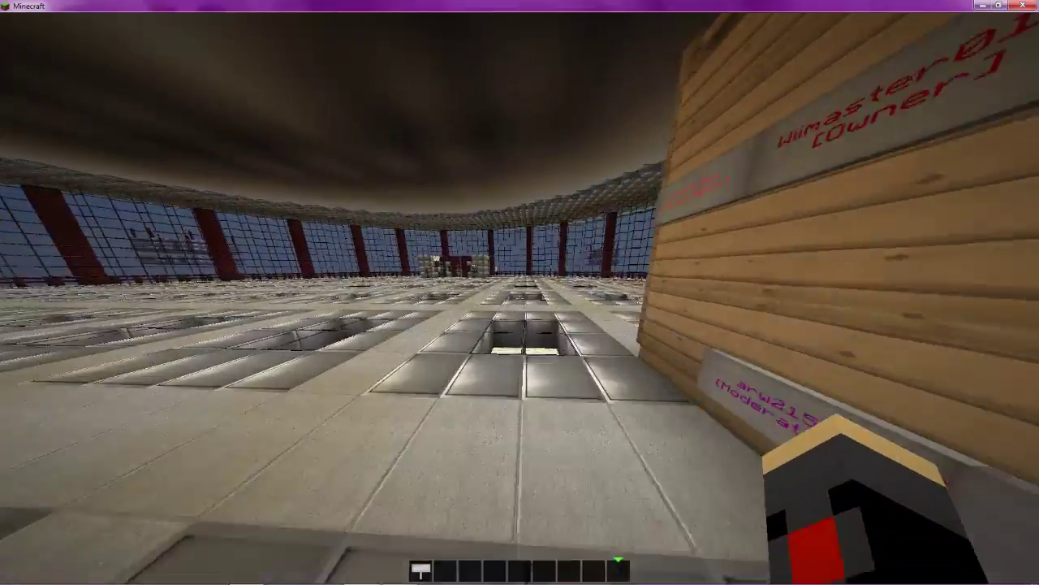
{"action": "key", "text": "w"}
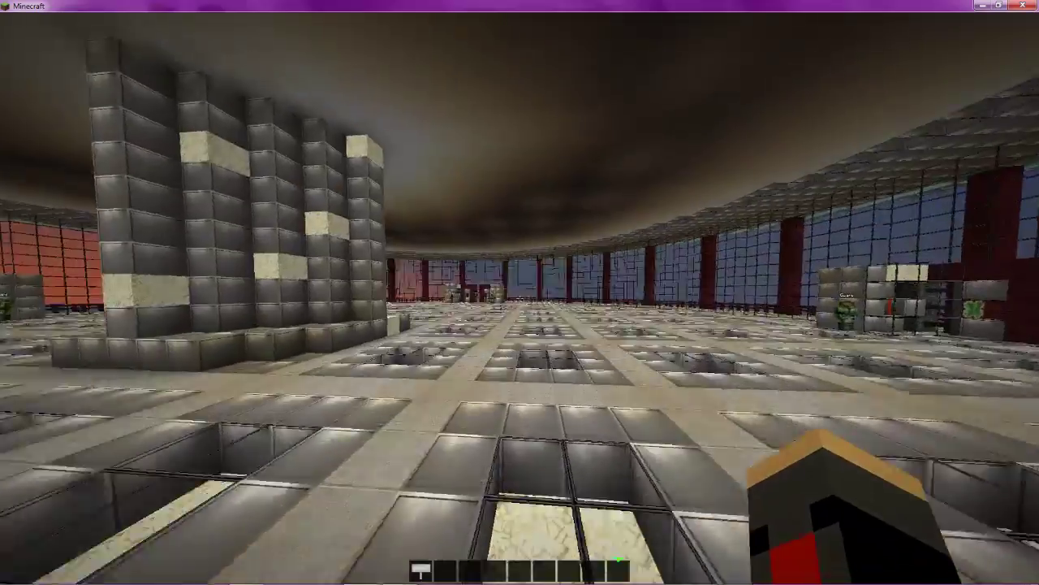
{"action": "key", "text": "w"}
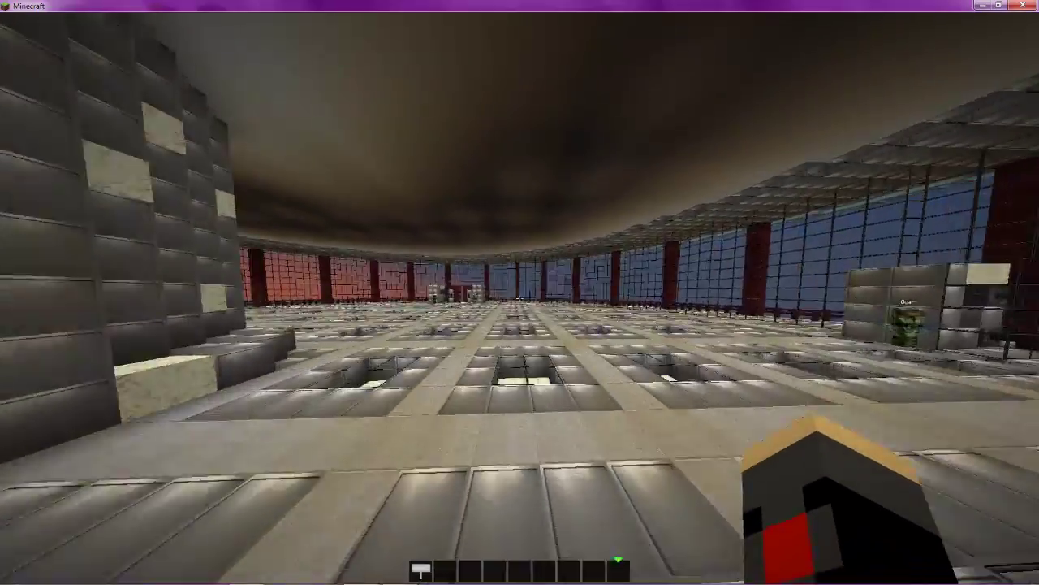
{"action": "key", "text": "w"}
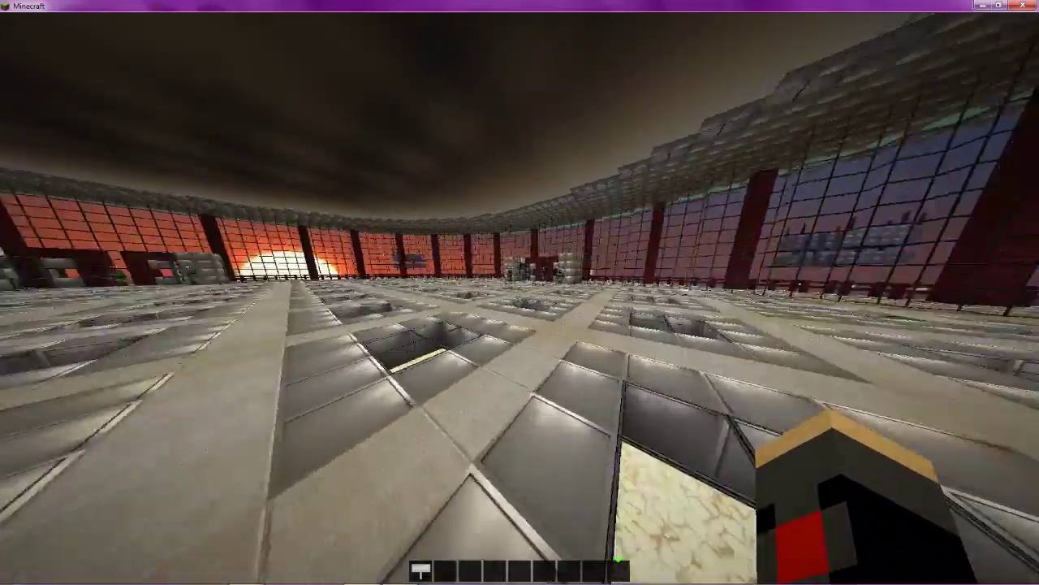
{"action": "key", "text": "w"}
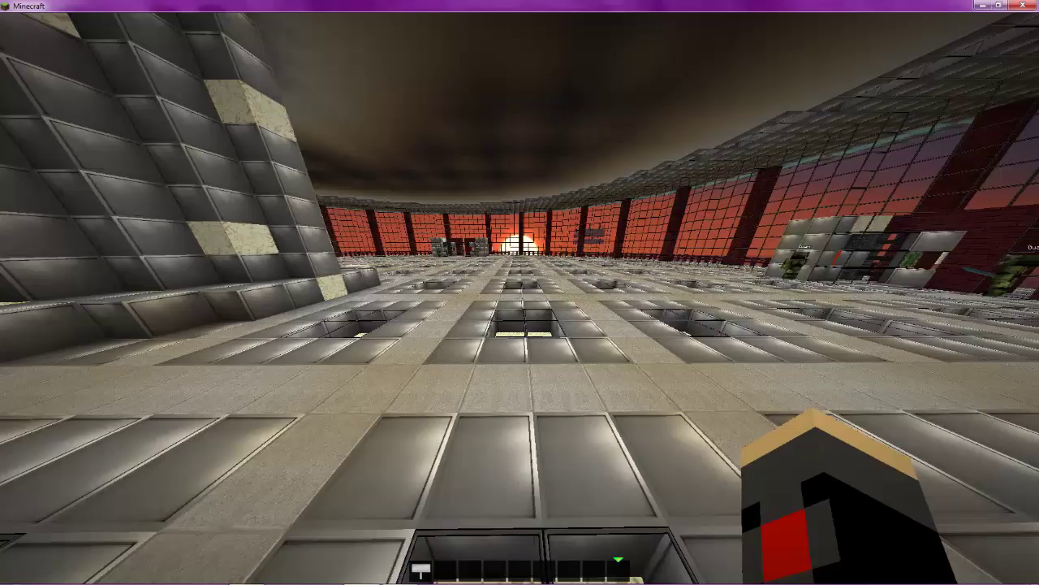
Step: Make the YouTube group inherit from the User group with the command /mangaddi YouTube User
{"action": "key", "text": "t"}
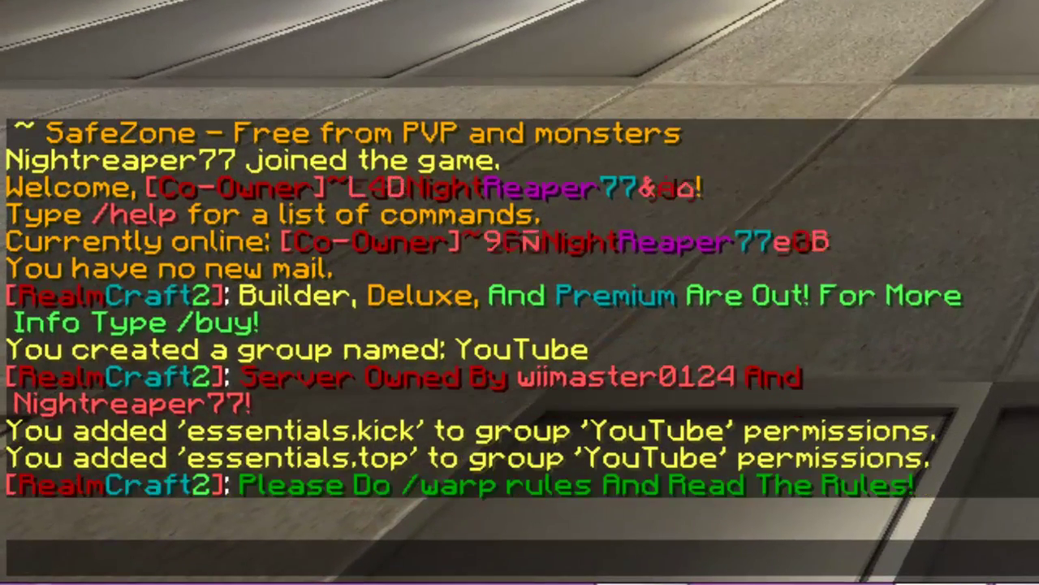
{"action": "type", "text": "/manga"}
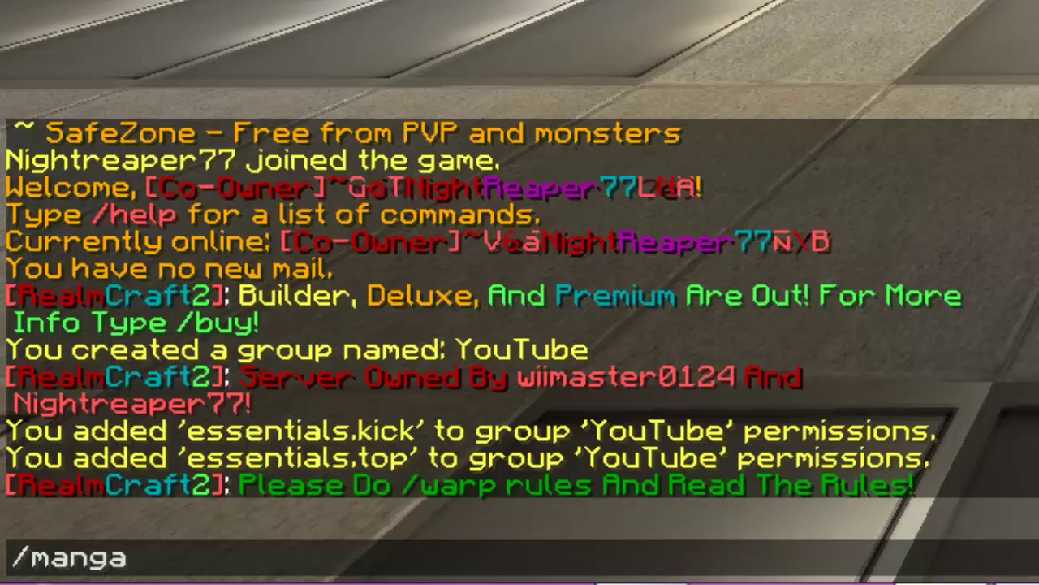
{"action": "type", "text": "ddi "}
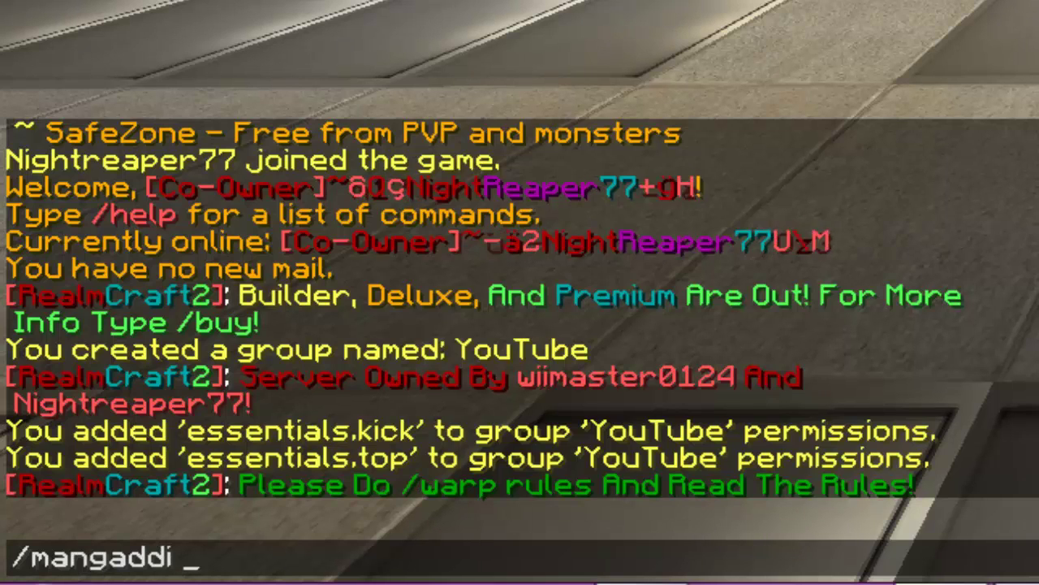
{"action": "type", "text": "YouTube"}
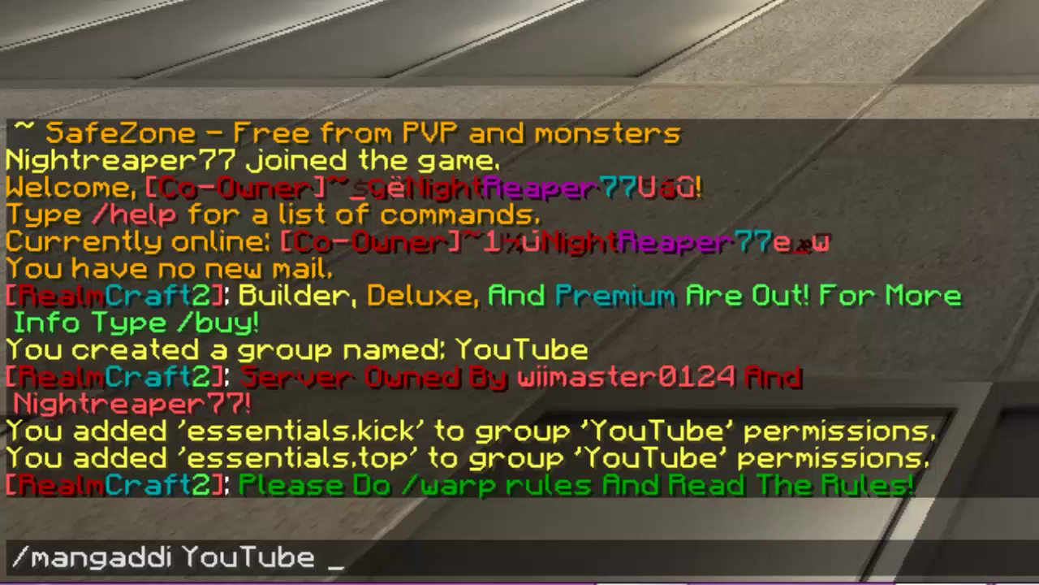
{"action": "type", "text": "U"}
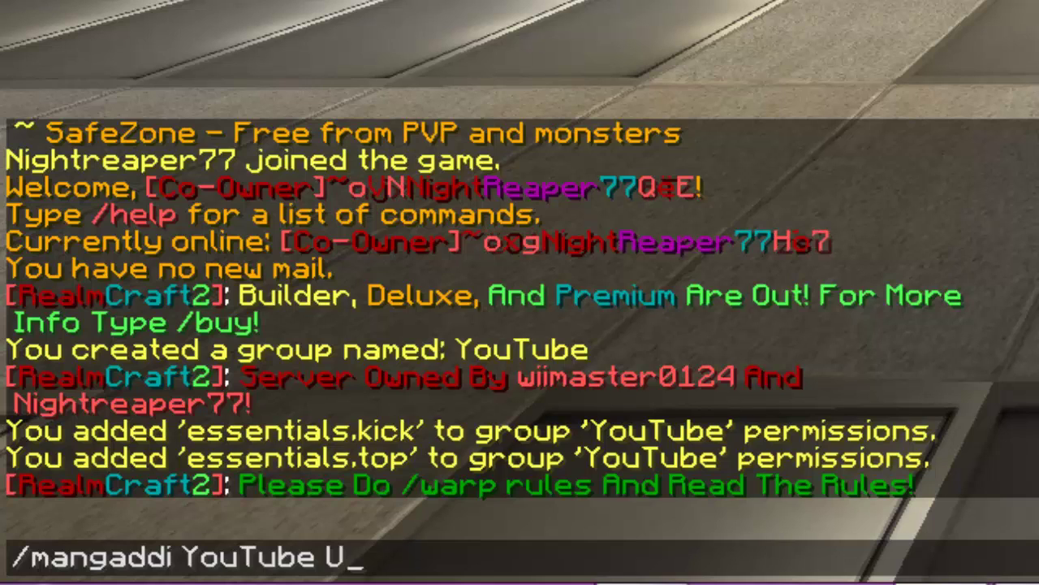
{"action": "type", "text": "ser"}
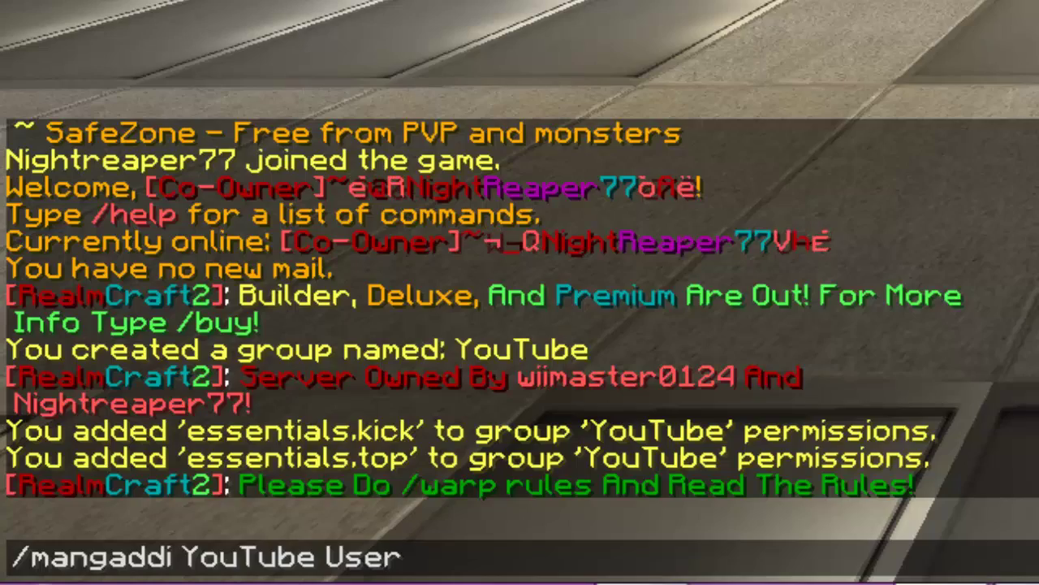
{"action": "key", "text": "Return"}
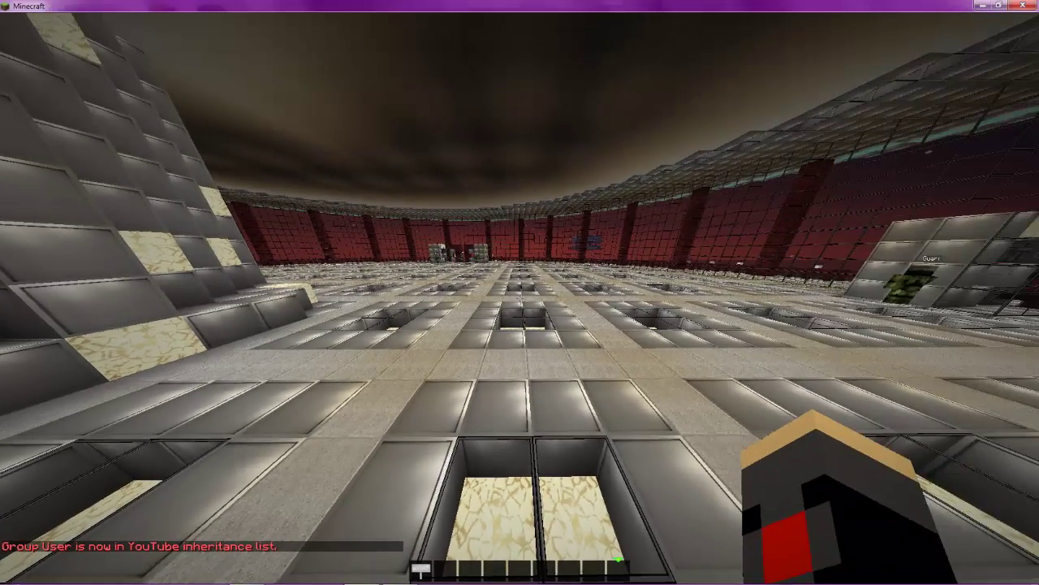
{"action": "key", "text": "w"}
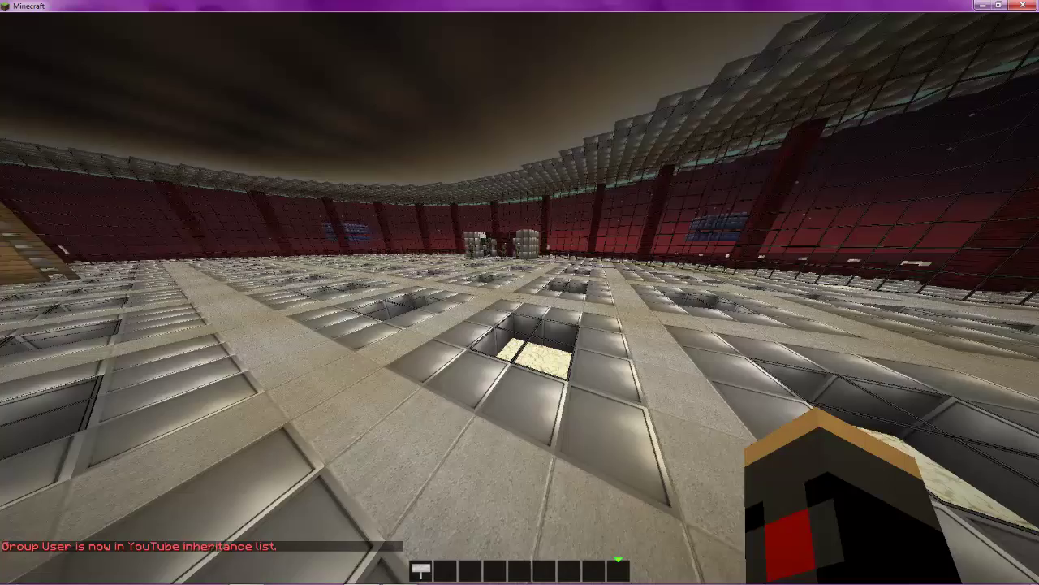
{"action": "key", "text": "w"}
{"action": "key", "text": "w"}
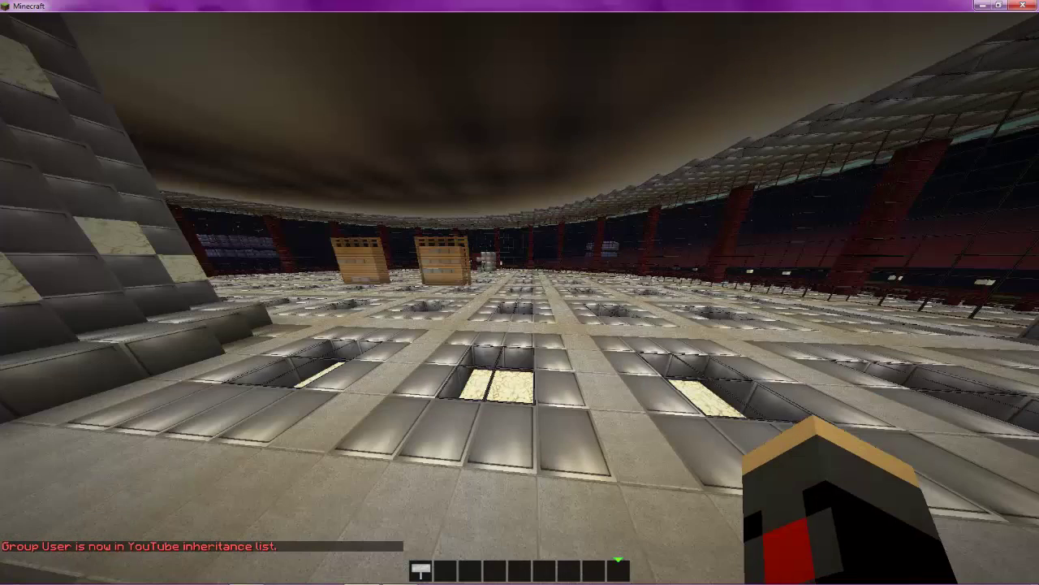
{"action": "mouse_move", "coordinate": [520, 292]}
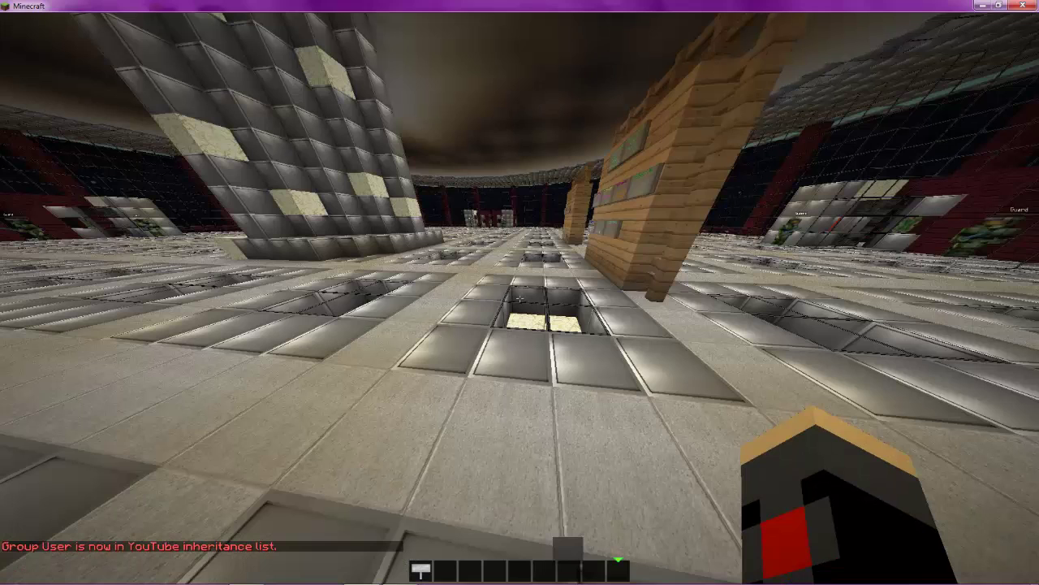
{"action": "key", "text": "w"}
{"action": "key", "text": "w"}
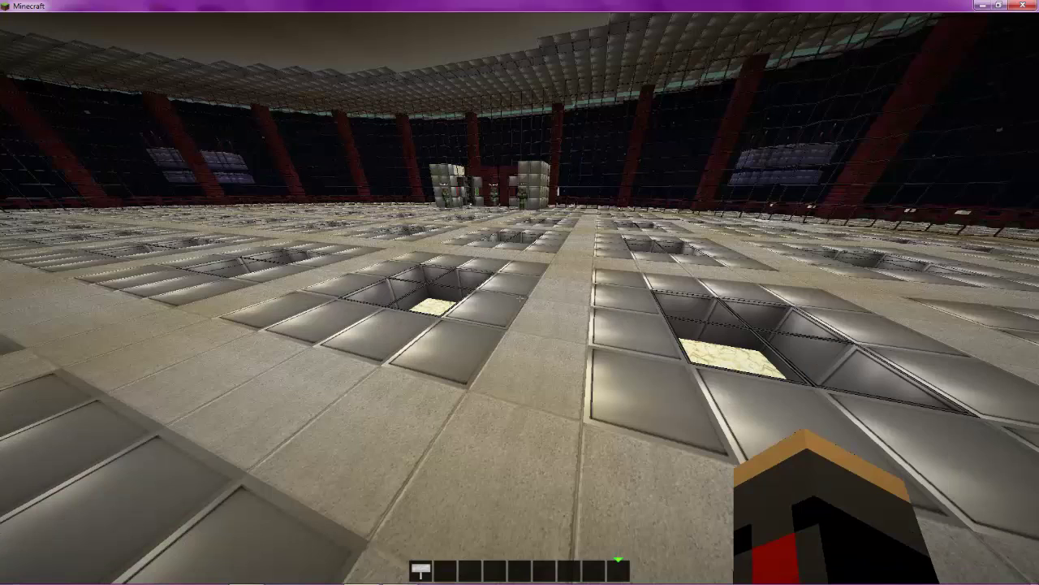
{"action": "key", "text": "s"}
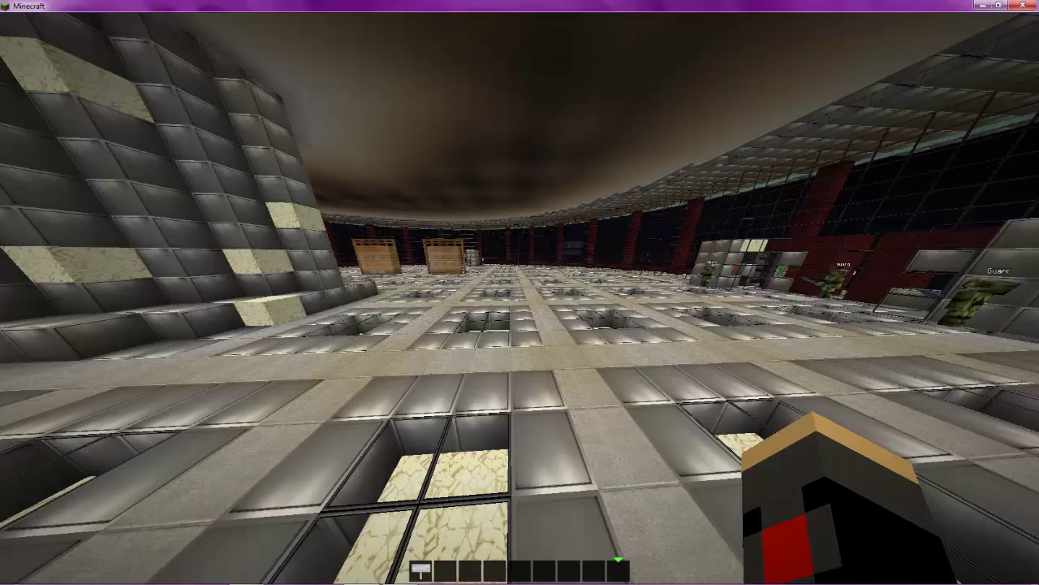
{"action": "key", "text": "w"}
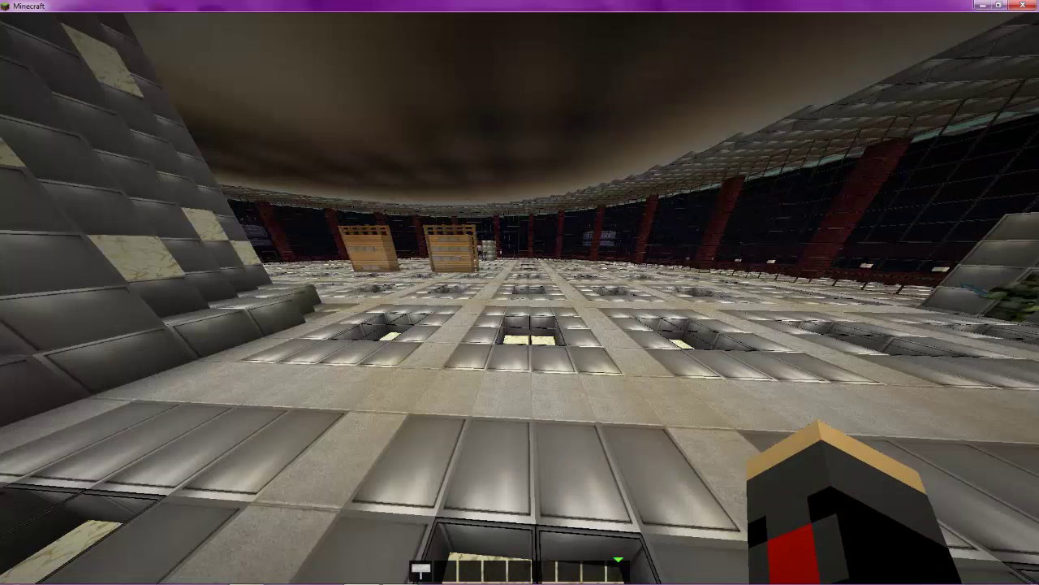
{"action": "key", "text": "w"}
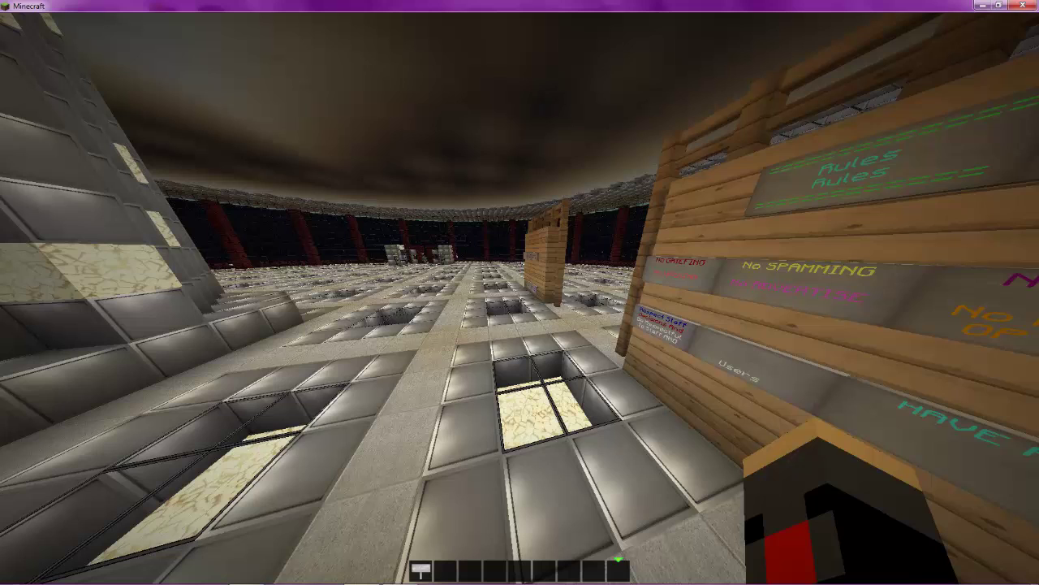
{"action": "key", "text": "w"}
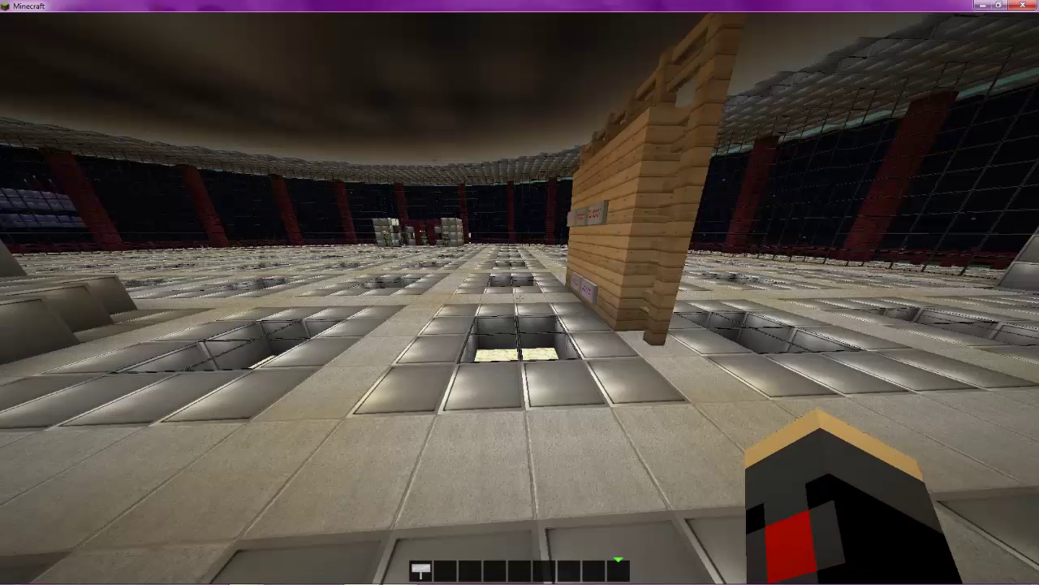
{"action": "key", "text": "w"}
{"action": "key", "text": "w"}
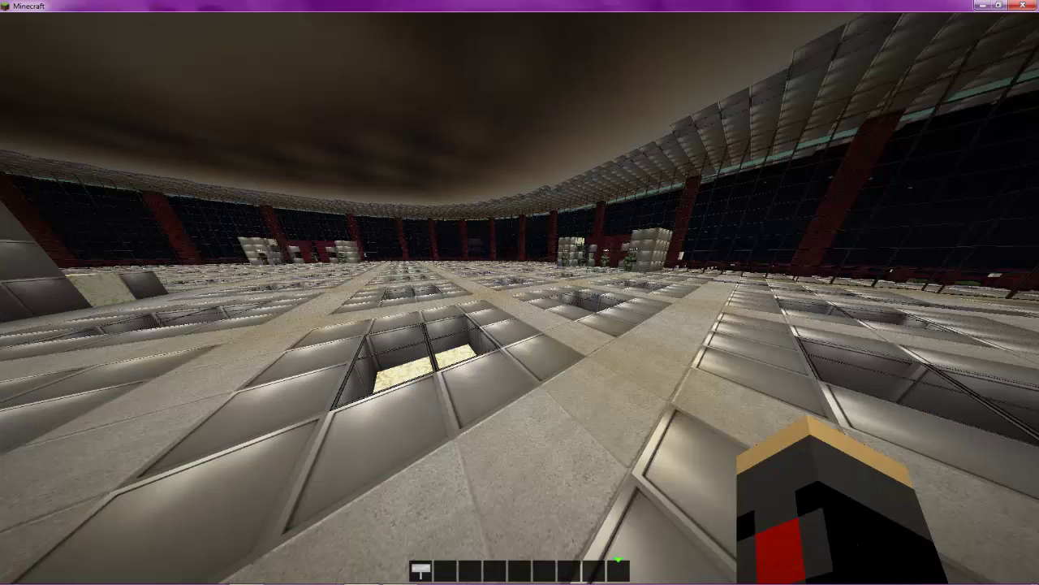
{"action": "key", "text": "w"}
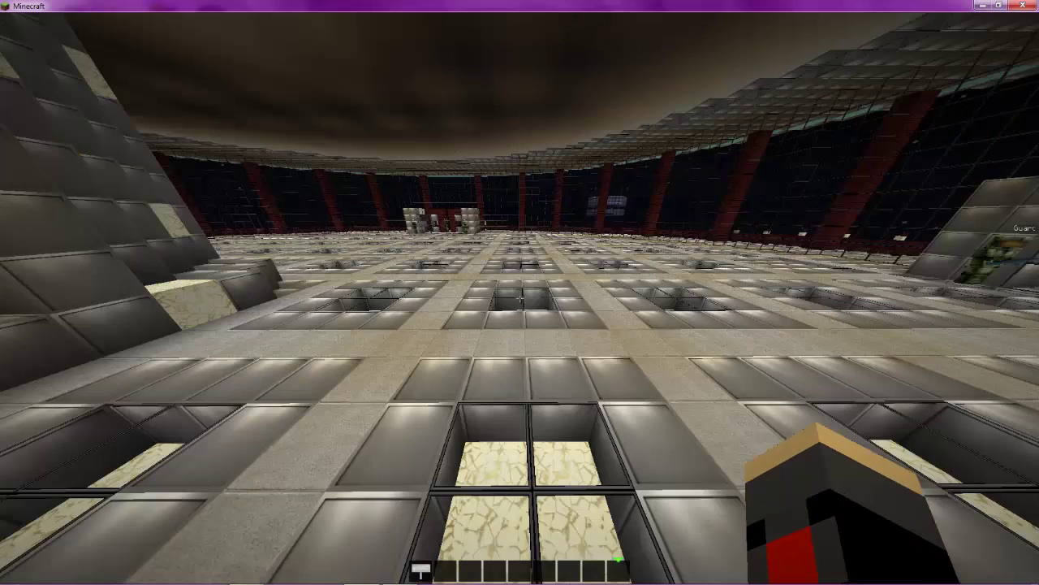
Step: Send the message "He" in the server chat
{"action": "key", "text": "t"}
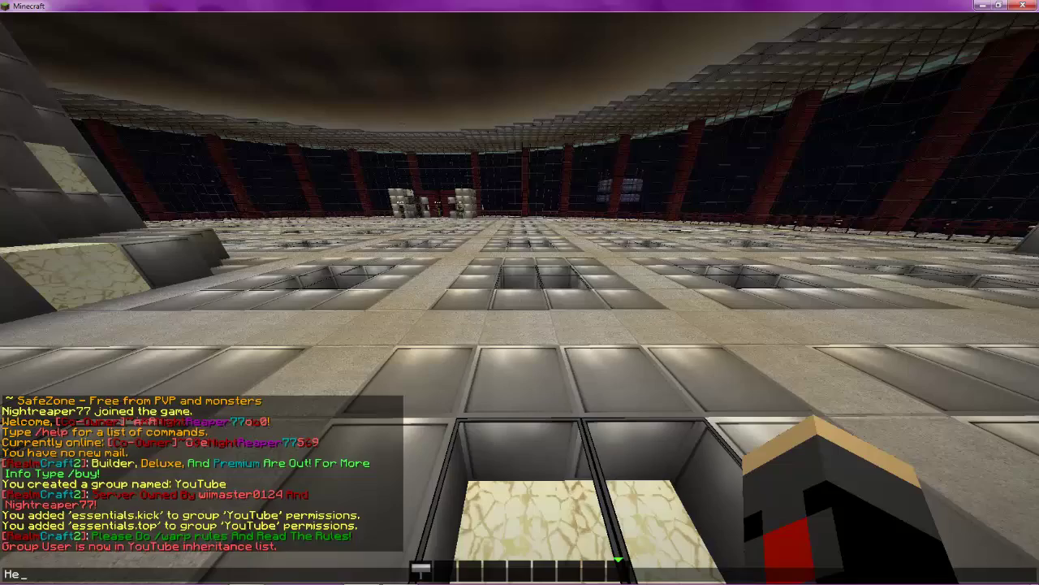
{"action": "key", "text": "Return"}
{"action": "key", "text": "w"}
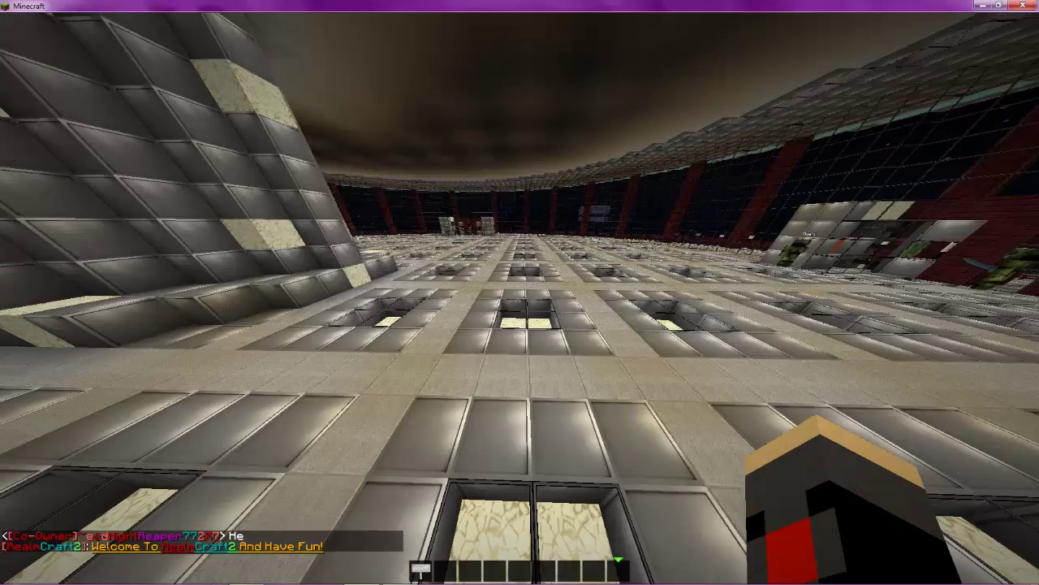
{"action": "key", "text": "w"}
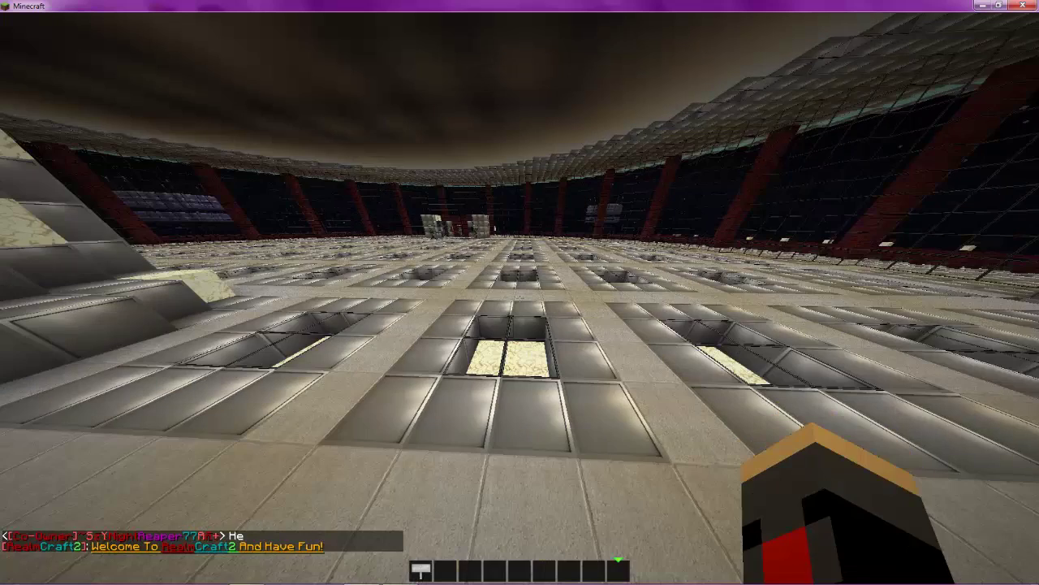
{"action": "key", "text": "w"}
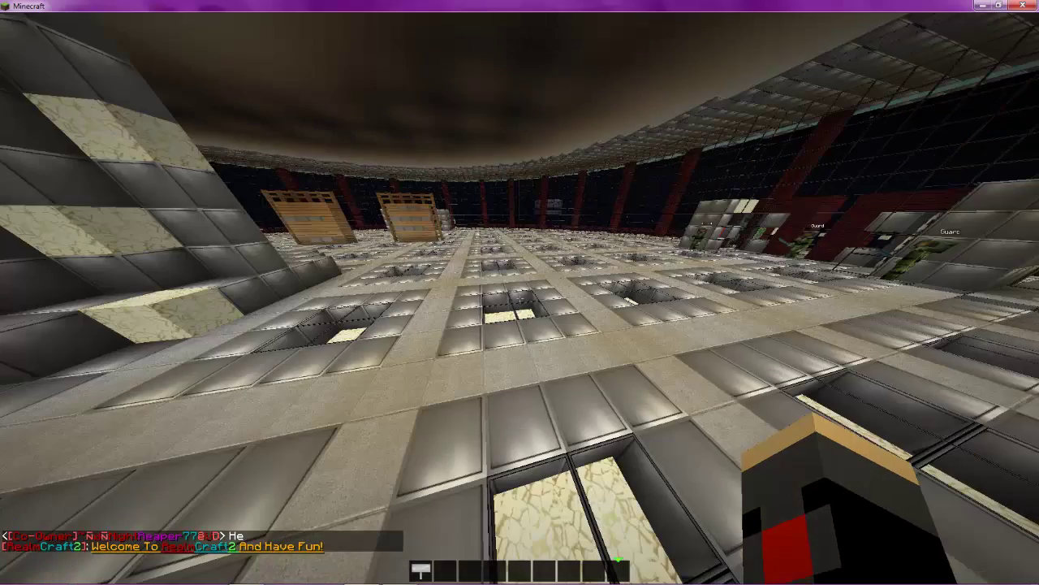
Step: Give the YouTube group a coloured chat prefix with the command /mangaddv YouTube prefix &6[&fYouTube&6]&f:&6
{"action": "key", "text": "t"}
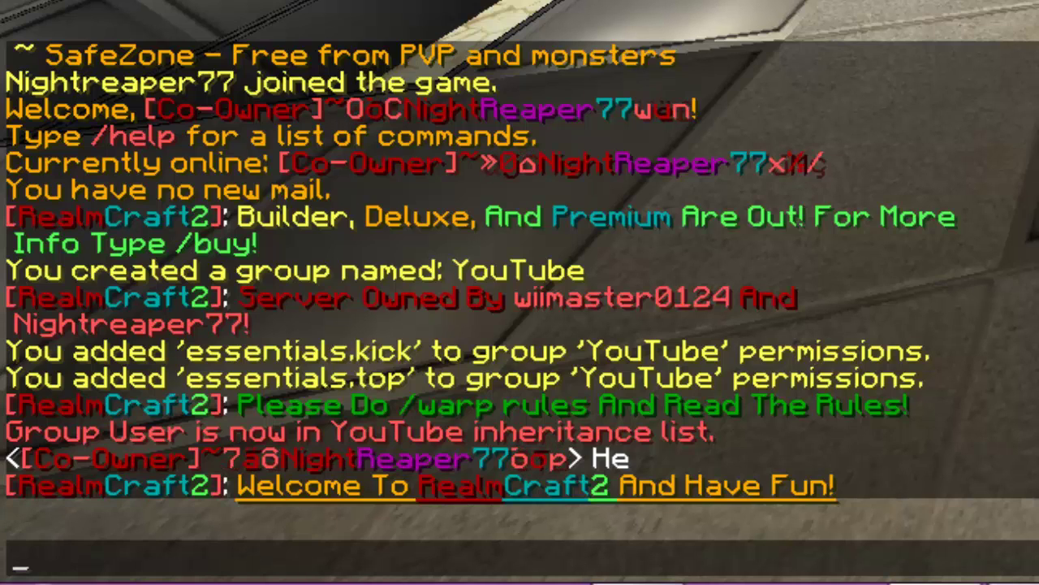
{"action": "type", "text": "/mangadd "}
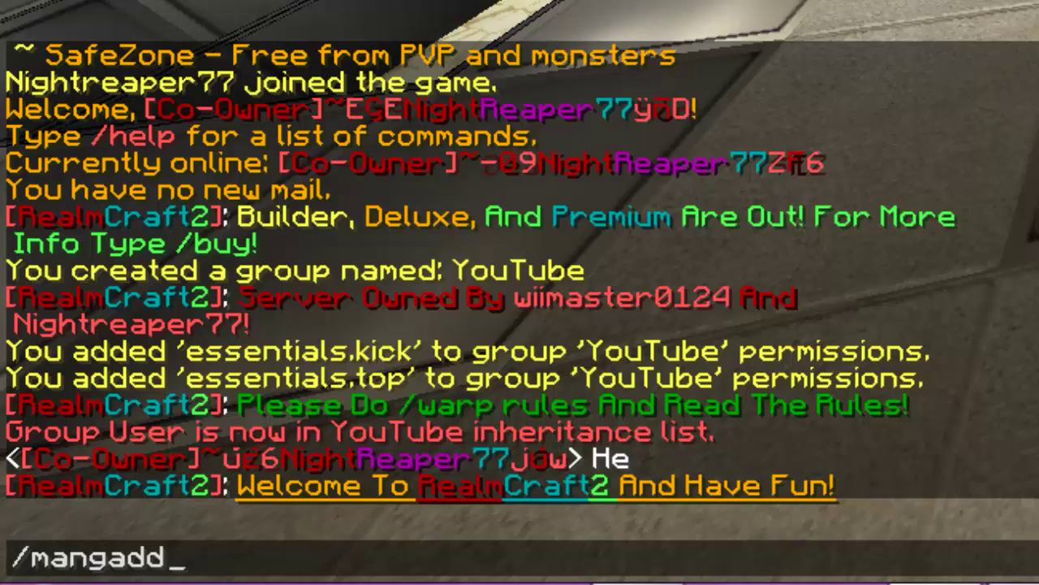
{"action": "type", "text": "v "}
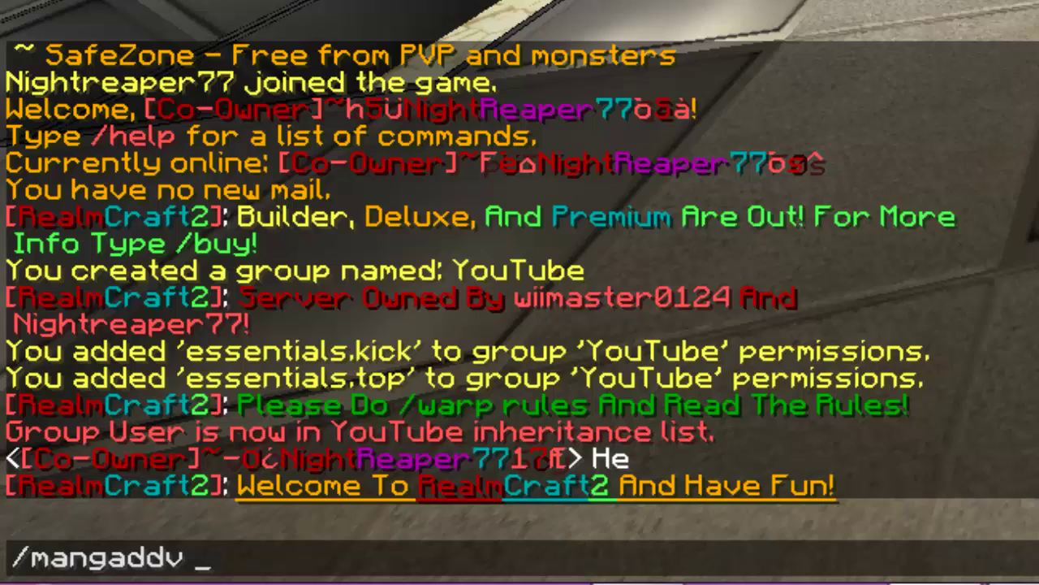
{"action": "type", "text": "YouT"}
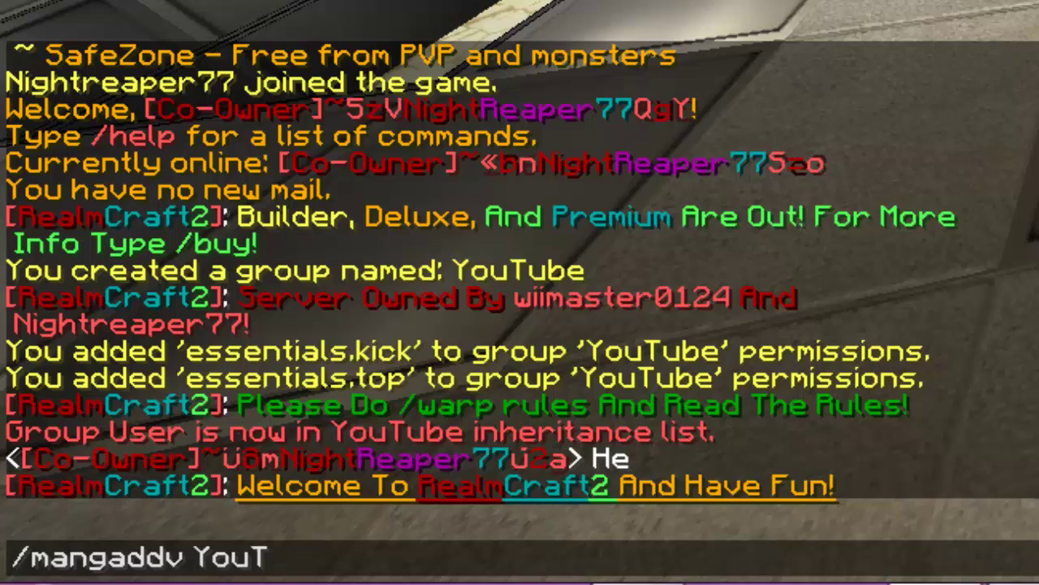
{"action": "type", "text": "Ube"}
{"action": "key", "text": "BackSpace"}
{"action": "key", "text": "BackSpace"}
{"action": "key", "text": "BackSpace"}
{"action": "type", "text": "ube"}
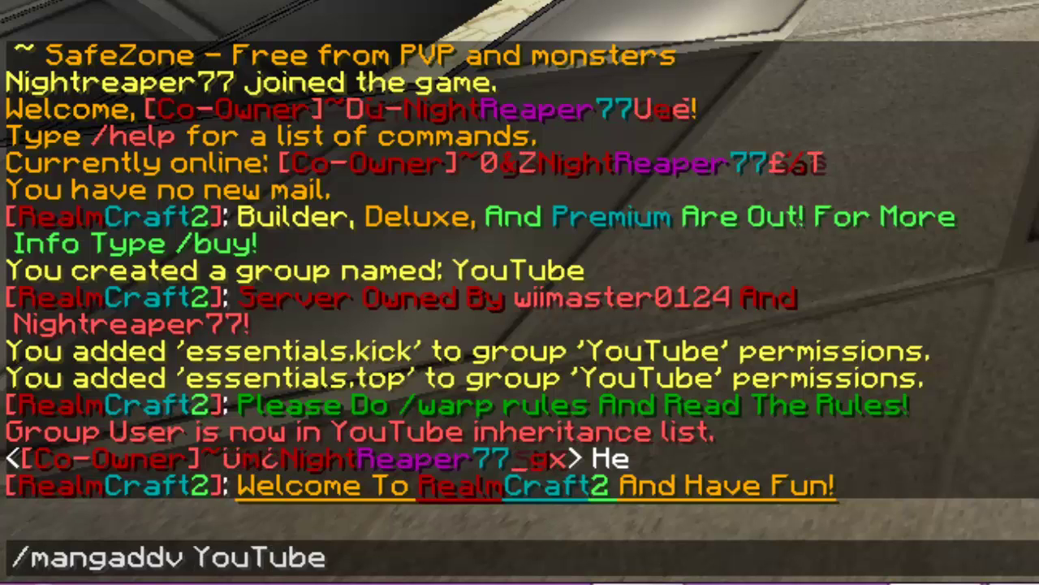
{"action": "type", "text": " prefix"}
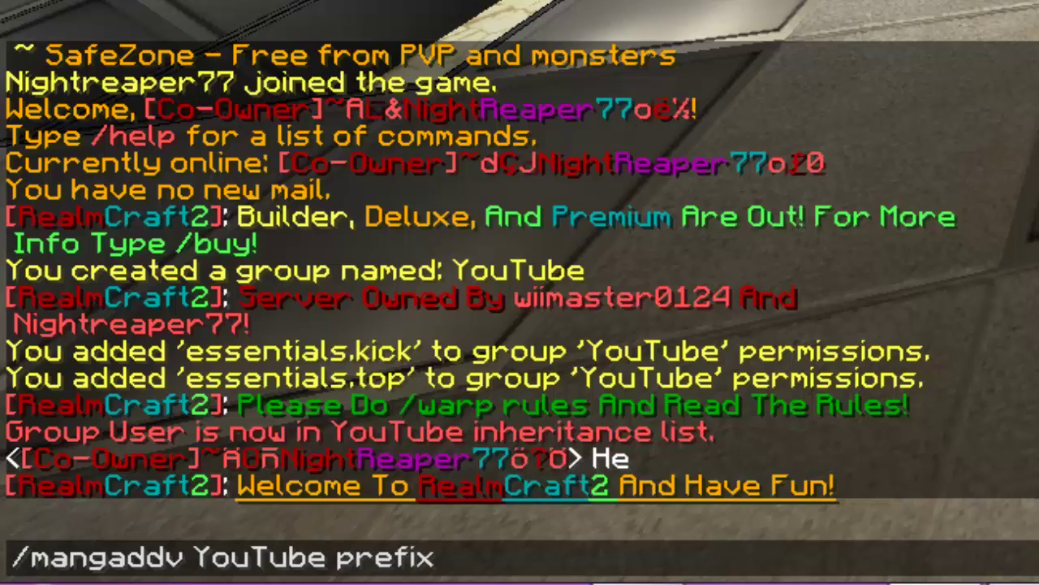
{"action": "type", "text": "&"}
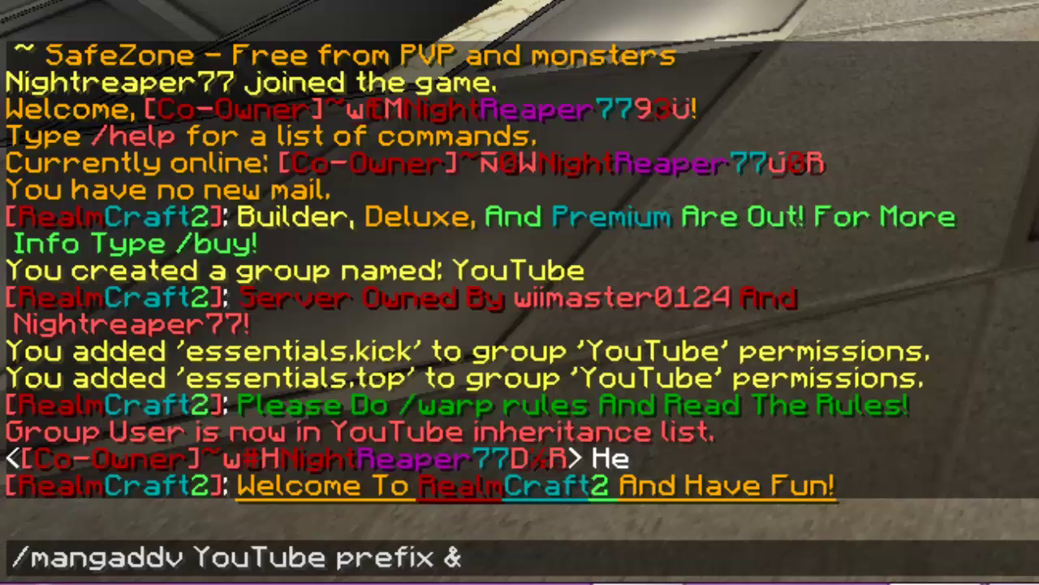
{"action": "type", "text": "6"}
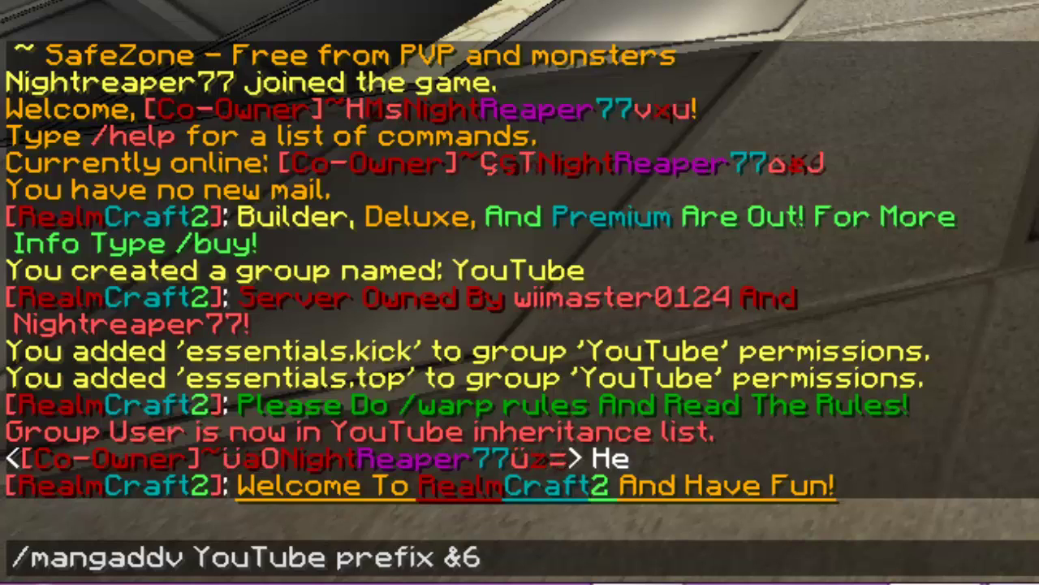
{"action": "type", "text": "["}
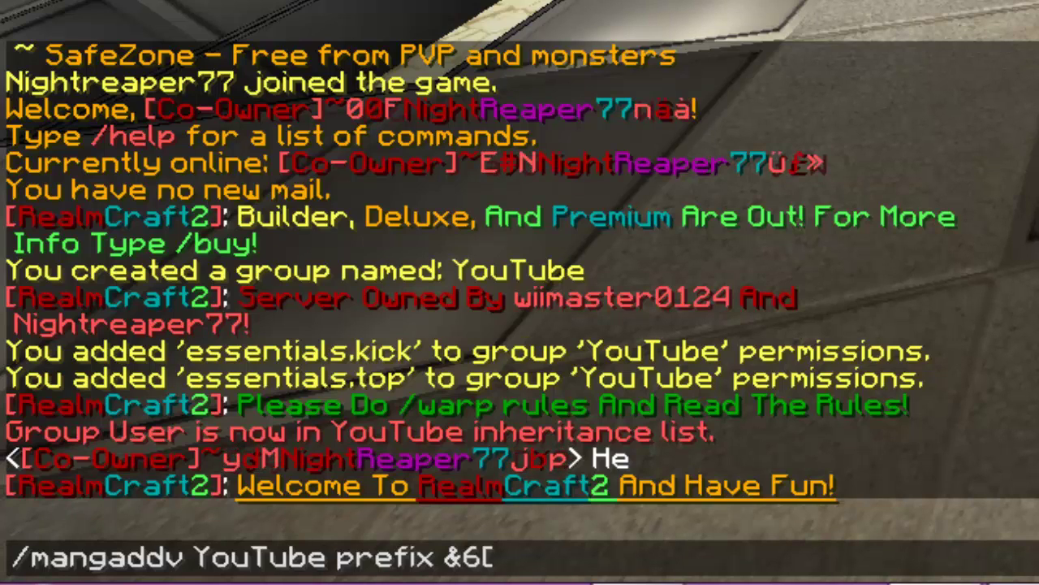
{"action": "type", "text": "&f"}
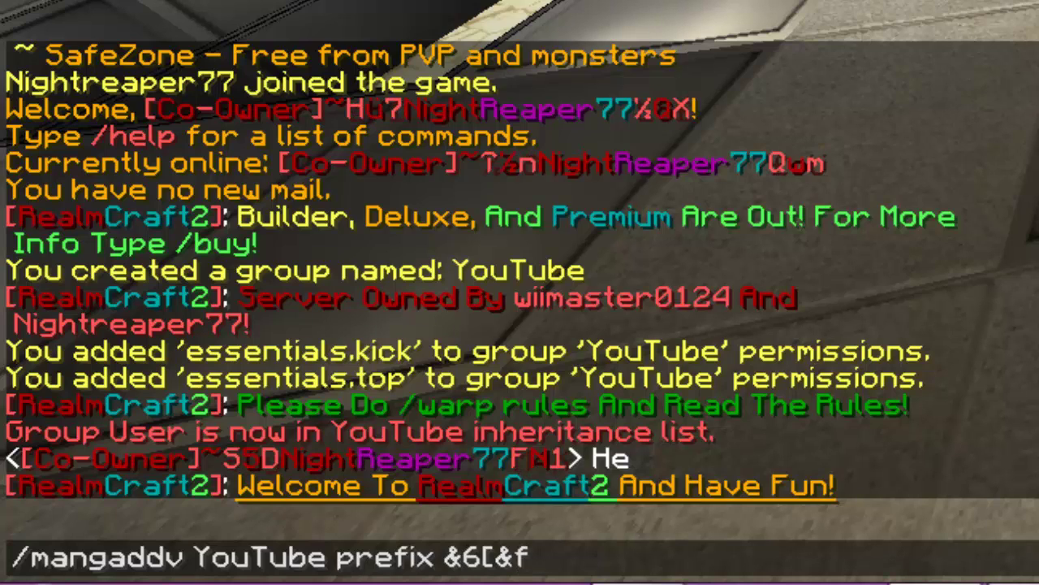
{"action": "type", "text": "YouTube"}
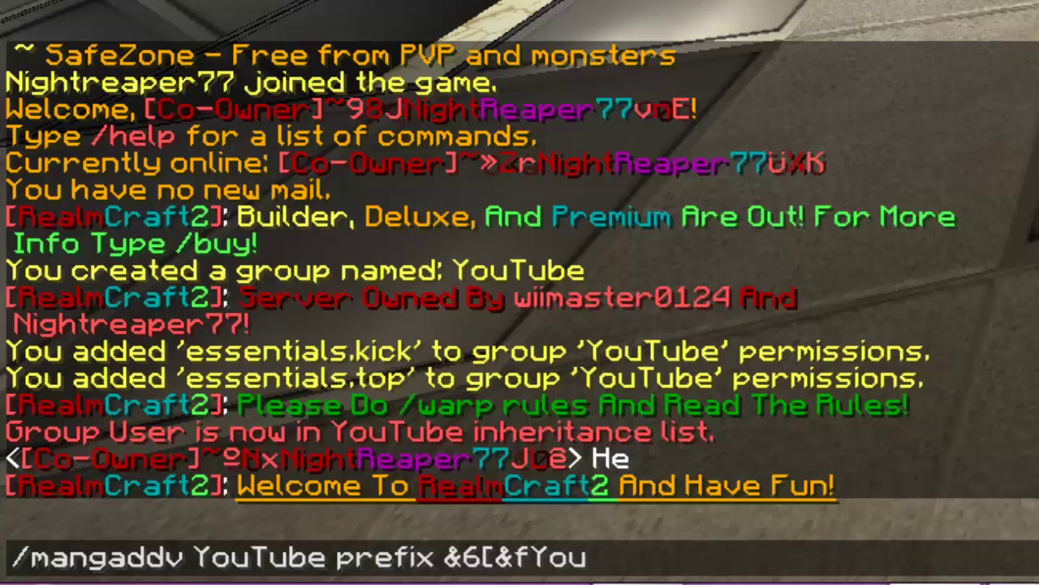
{"action": "type", "text": "&6"}
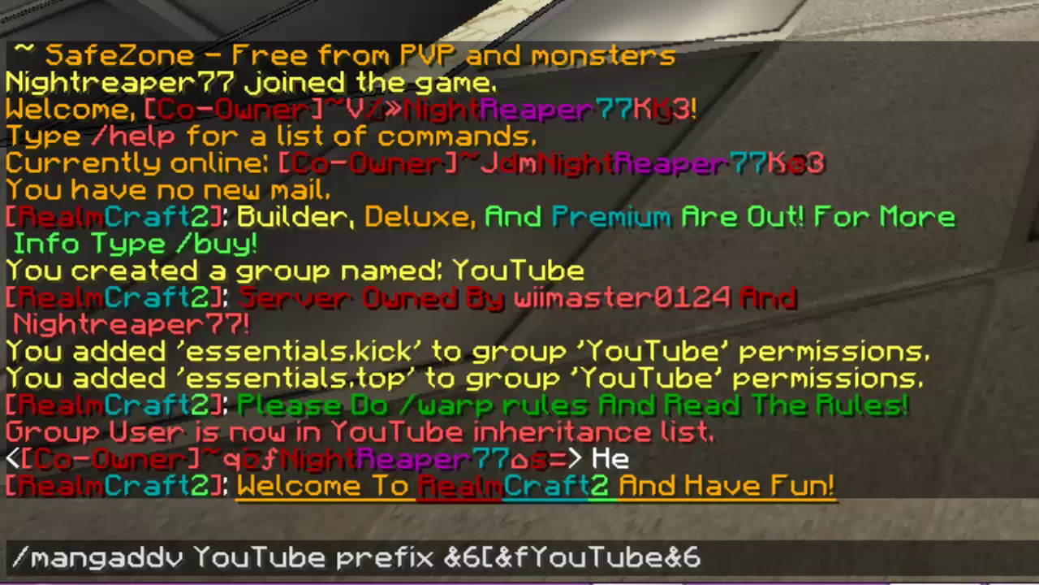
{"action": "type", "text": ":"}
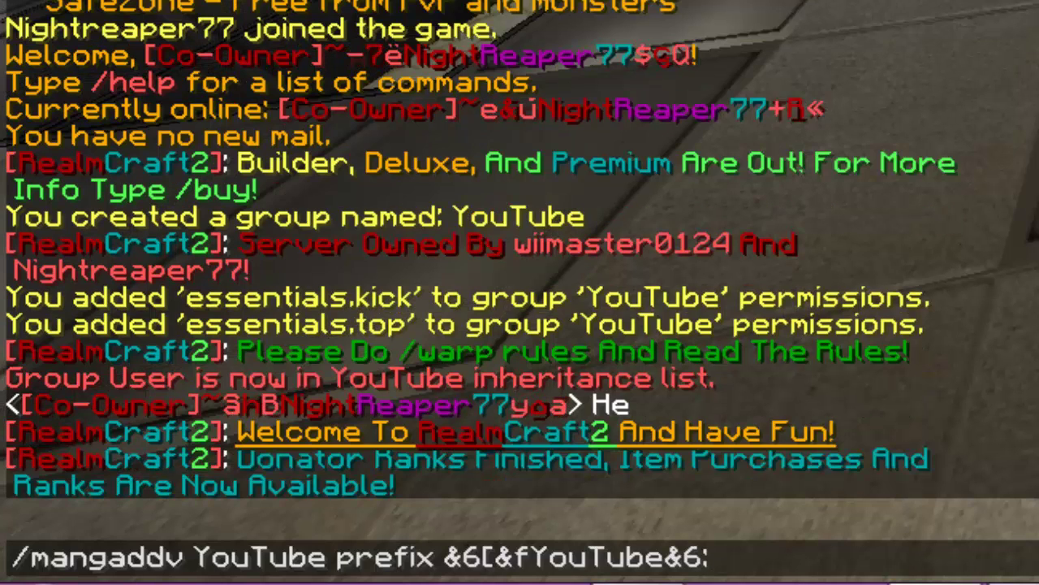
{"action": "key", "text": "BackSpace"}
{"action": "type", "text": "]"}
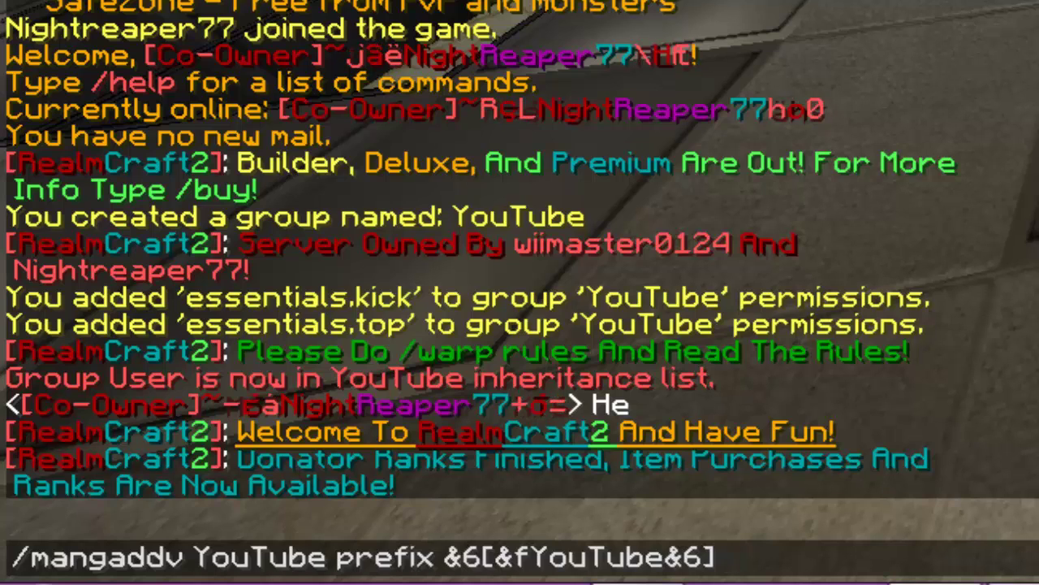
{"action": "type", "text": "&f:"}
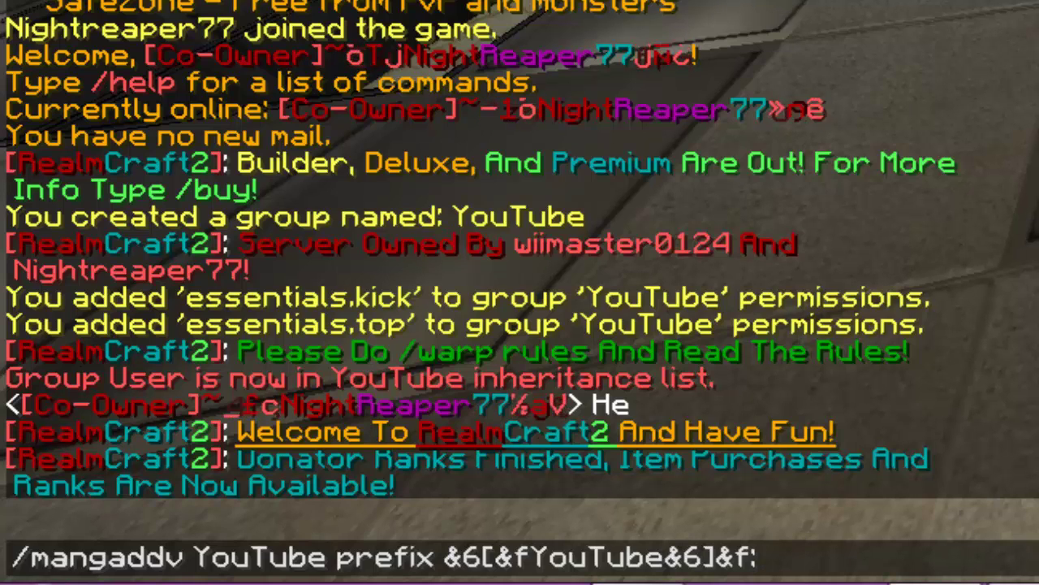
{"action": "mouse_move", "coordinate": [926, 584]}
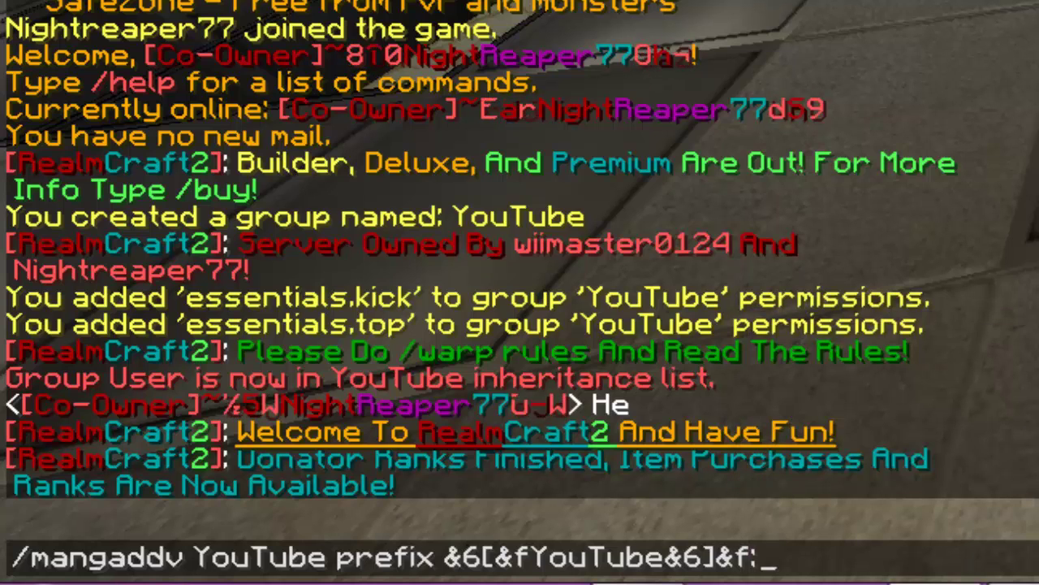
{"action": "type", "text": "&6"}
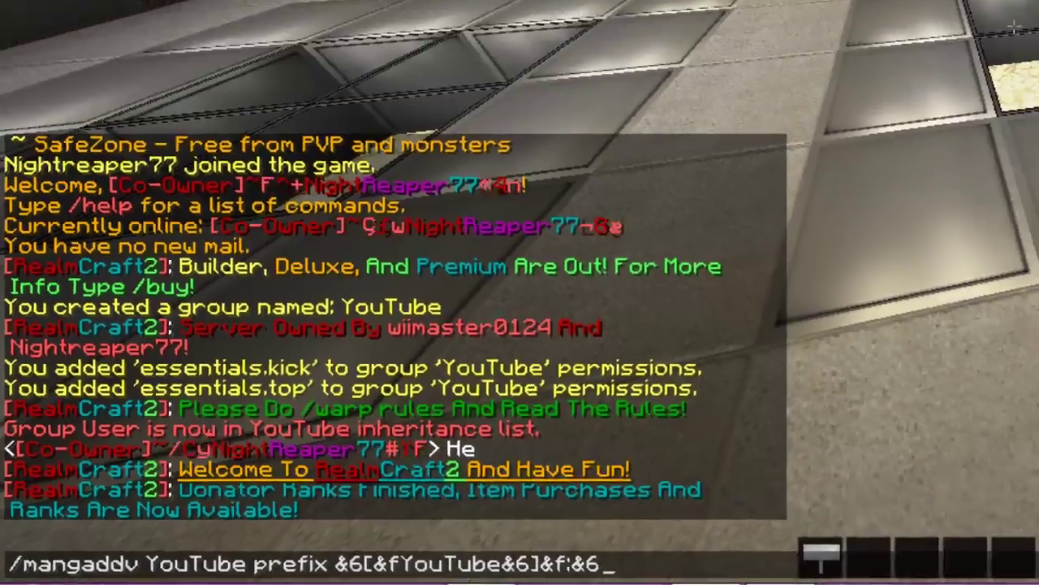
{"action": "key", "text": "Return"}
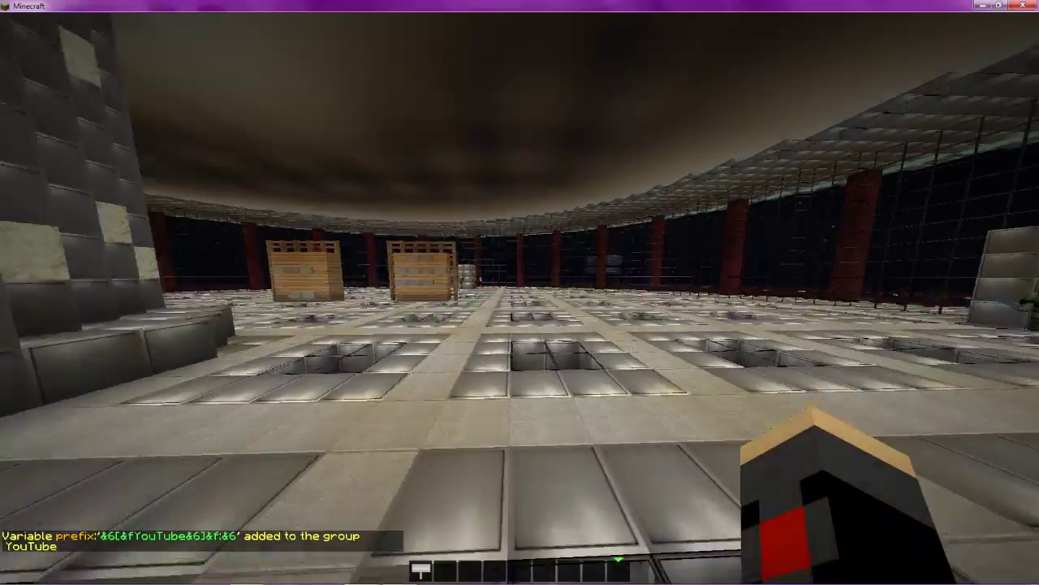
{"action": "key", "text": "w"}
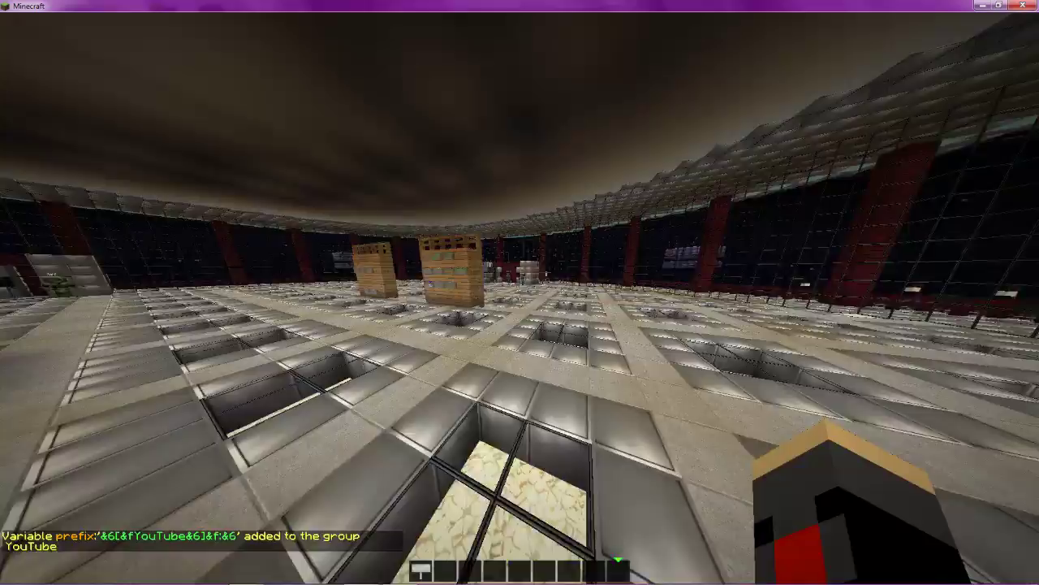
{"action": "key", "text": "w"}
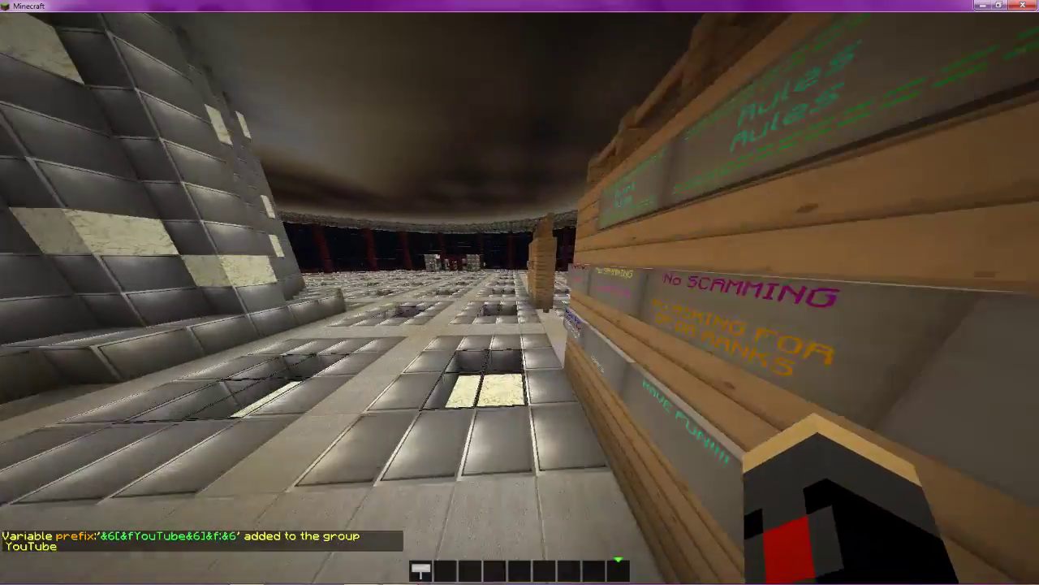
{"action": "key", "text": "w"}
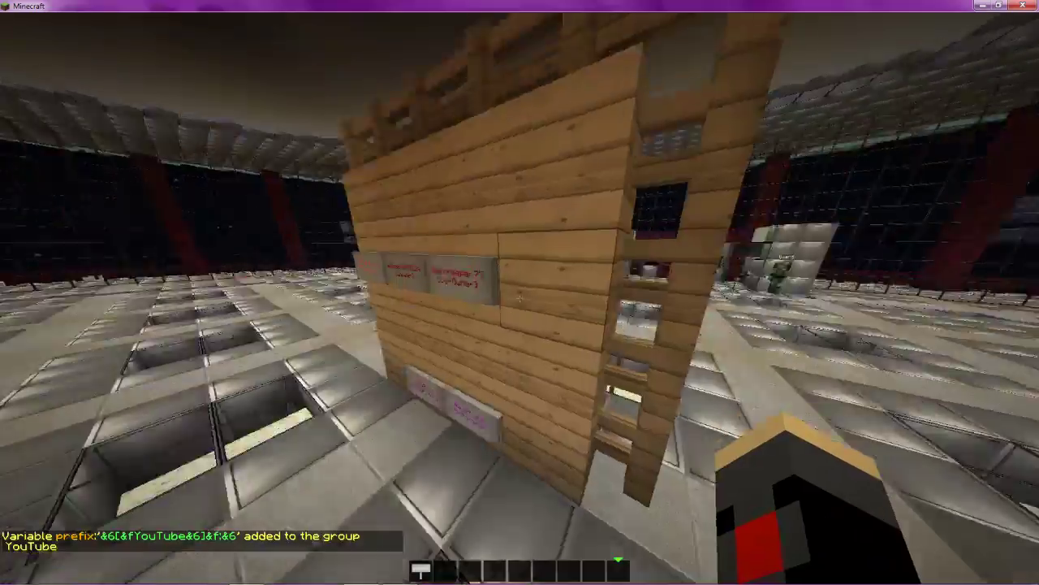
{"action": "key", "text": "w"}
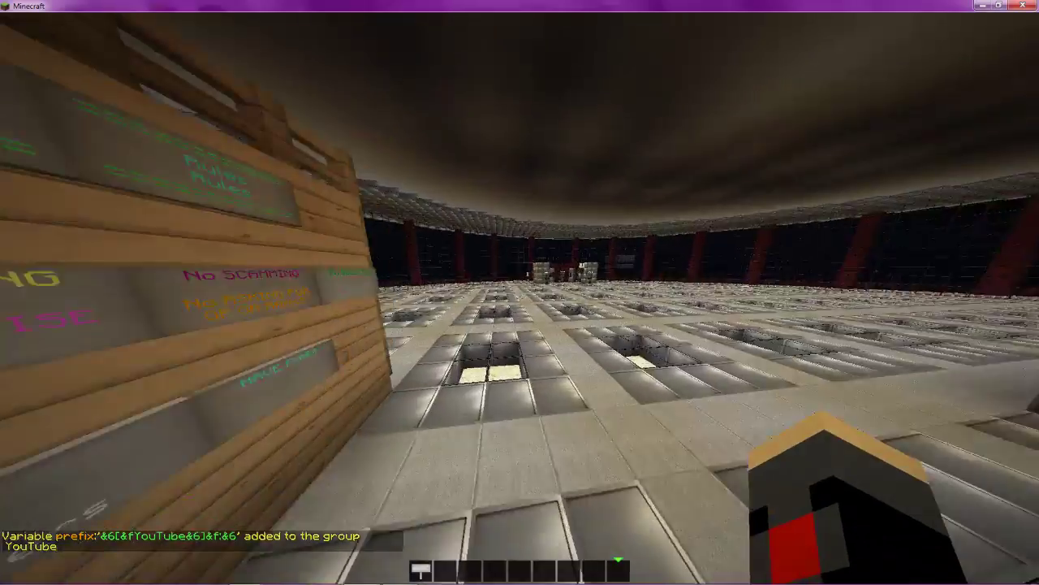
{"action": "key", "text": "w"}
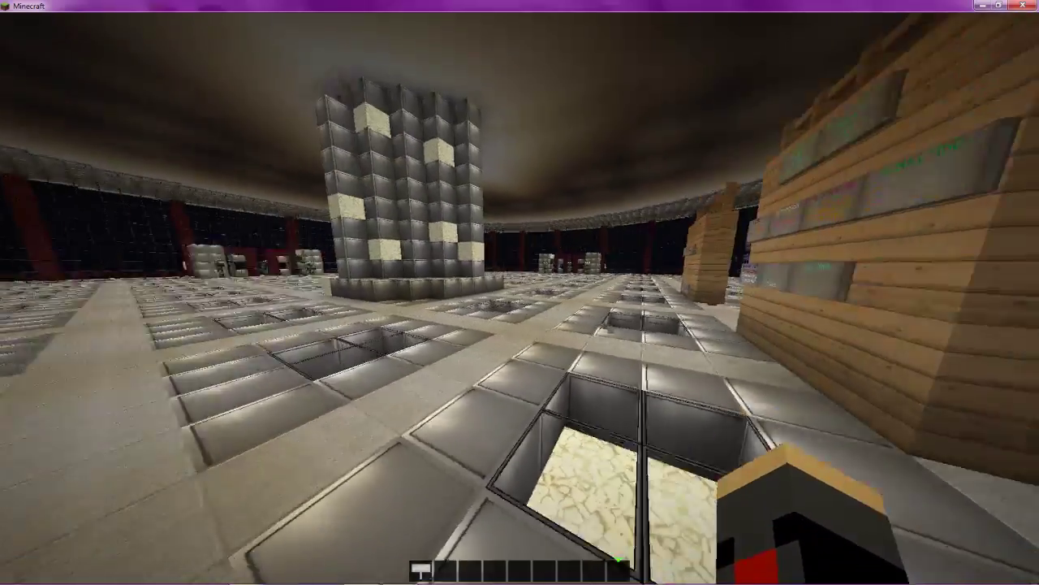
{"action": "key", "text": "s"}
Step: Move your own player into the YouTube group with the /manuadd command and send the message "Hi" in the server chat
{"action": "key", "text": "t"}
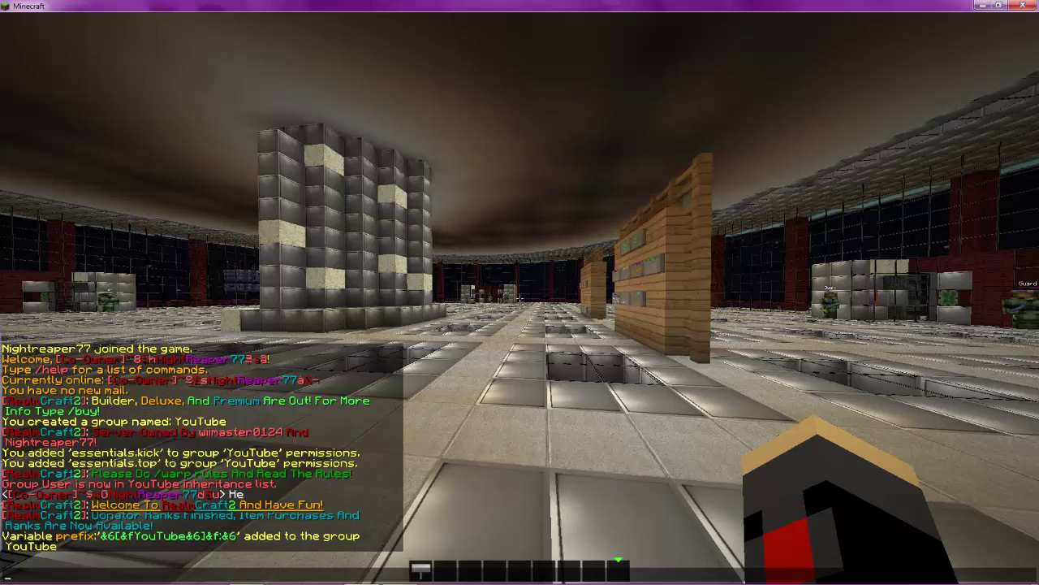
{"action": "type", "text": "/manuadd "}
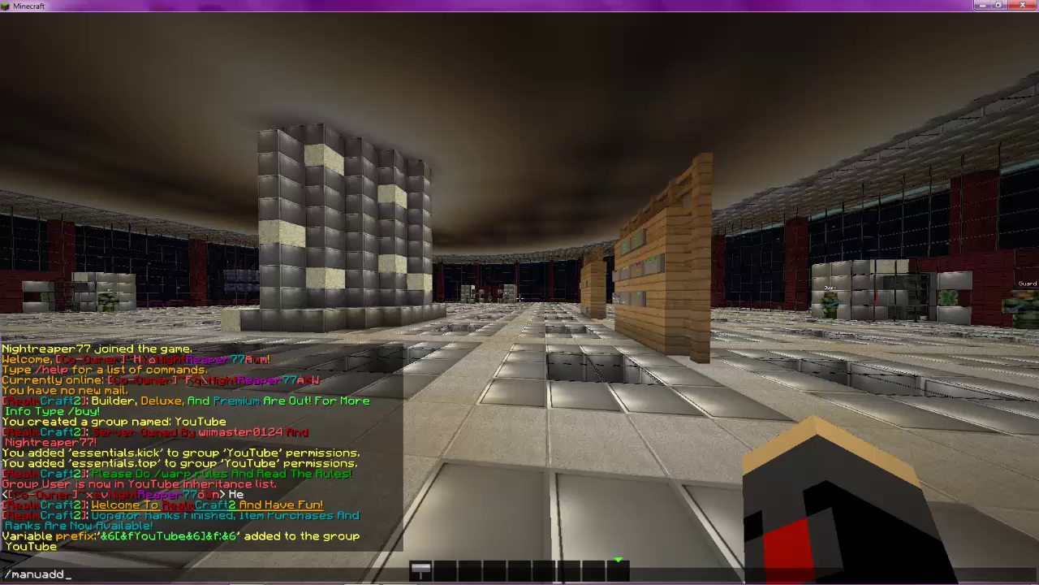
{"action": "type", "text": "No"}
{"action": "key", "text": "BackSpace"}
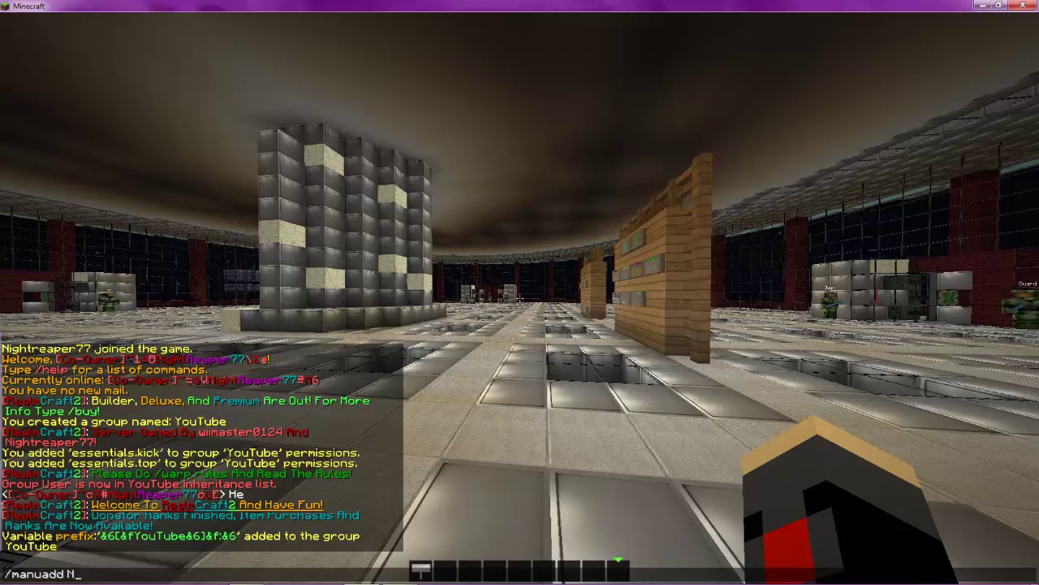
{"action": "type", "text": "ightreaper77"}
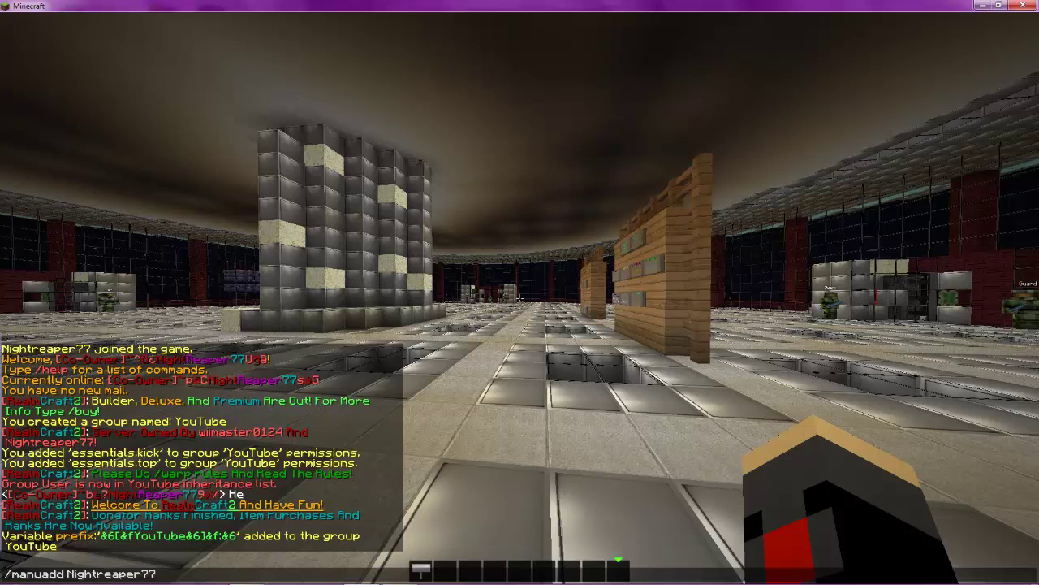
{"action": "type", "text": " YouTube"}
{"action": "key", "text": "Return"}
{"action": "type", "text": "tHi"}
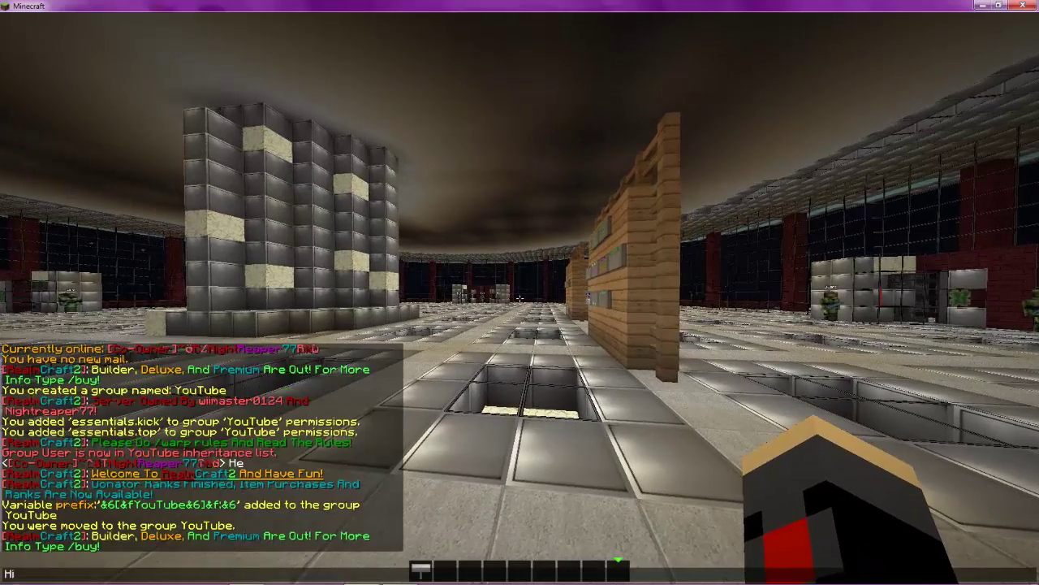
{"action": "key", "text": "Return"}
{"action": "key", "text": "d"}
{"action": "key", "text": "w"}
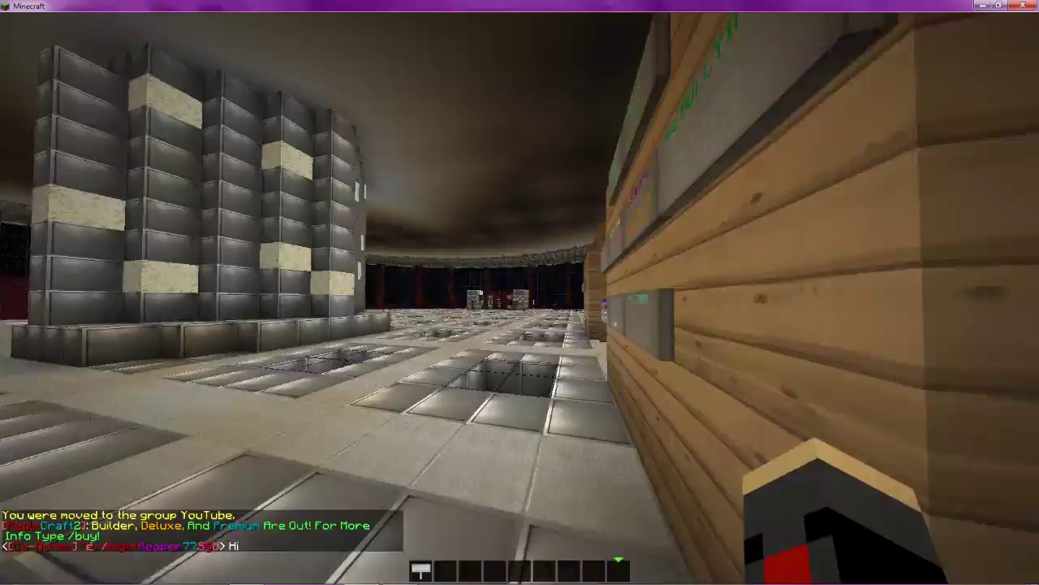
{"action": "key", "text": "s"}
{"action": "key", "text": "w"}
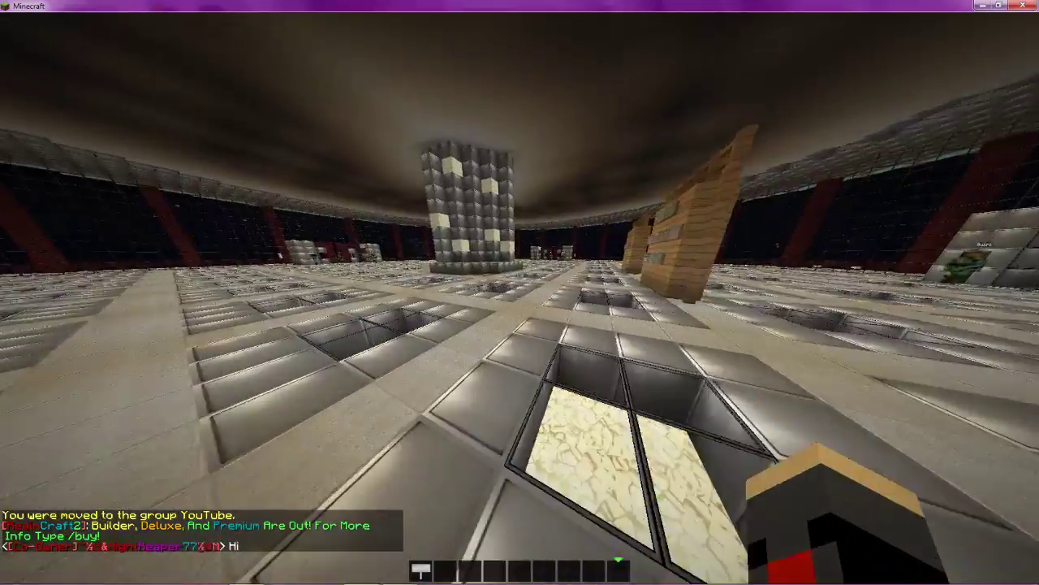
{"action": "key", "text": "w"}
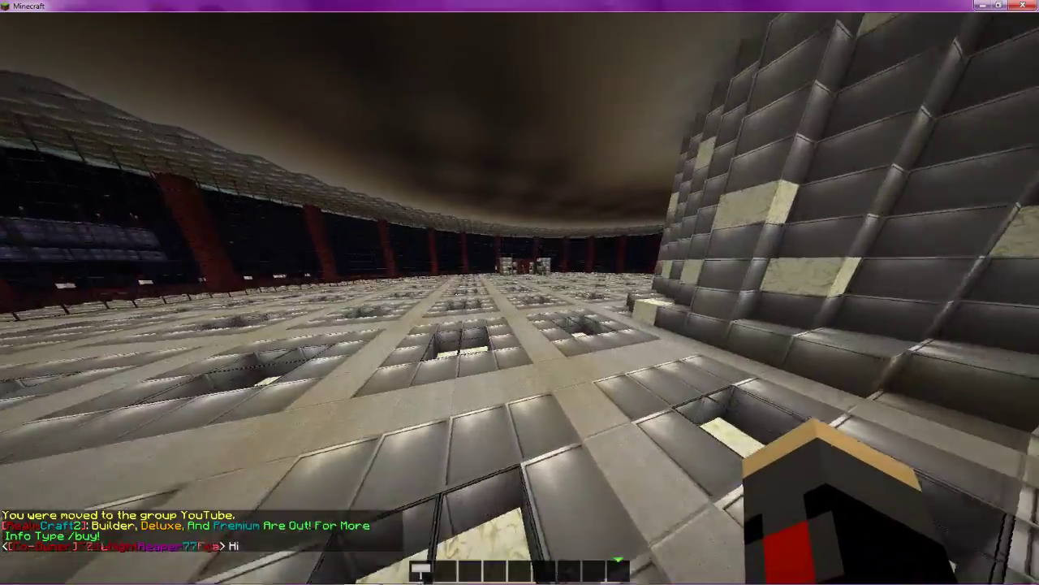
{"action": "key", "text": "w"}
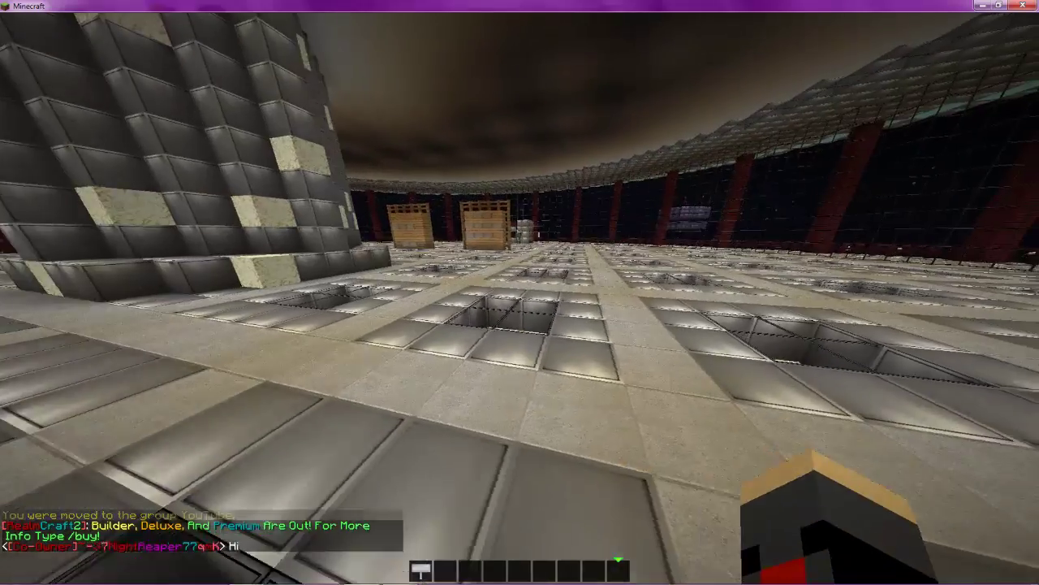
Step: Remove the personal prefix variable from your own player with the /manudelv command and send the message "Hi" in the server chat
{"action": "type", "text": "t"}
{"action": "type", "text": "/"}
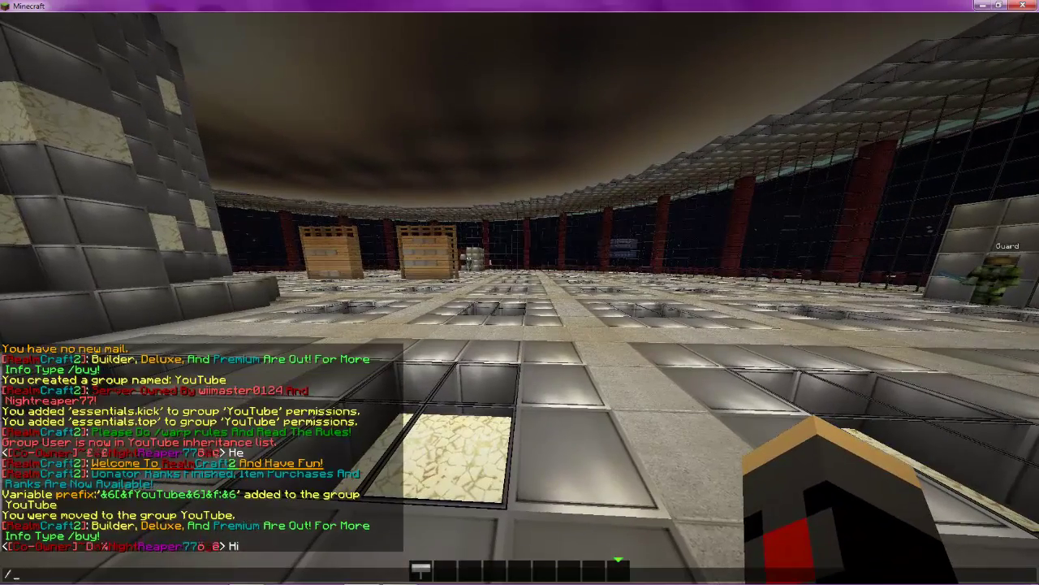
{"action": "type", "text": "manu"}
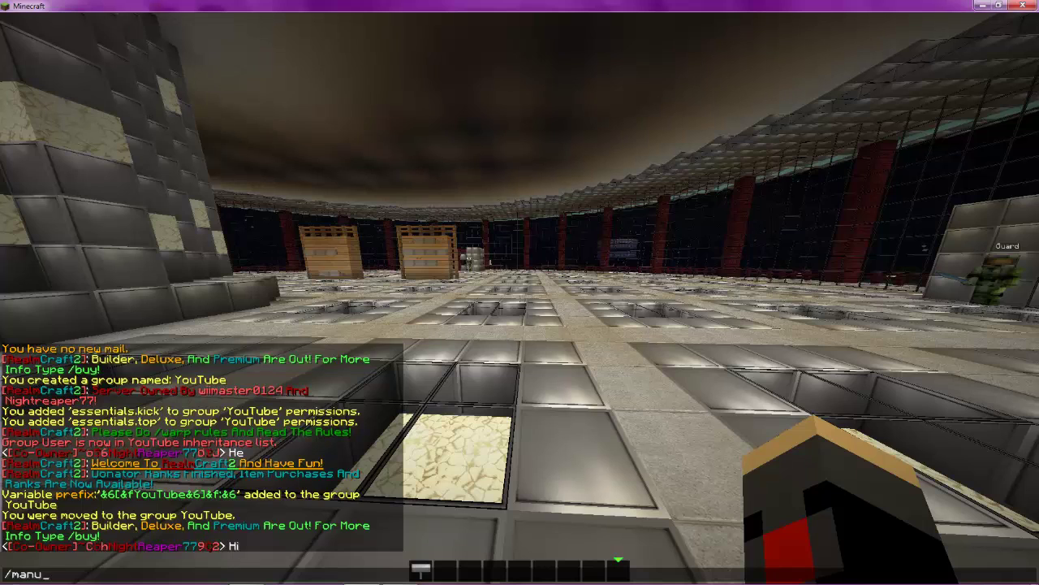
{"action": "type", "text": "addv Nightrea"}
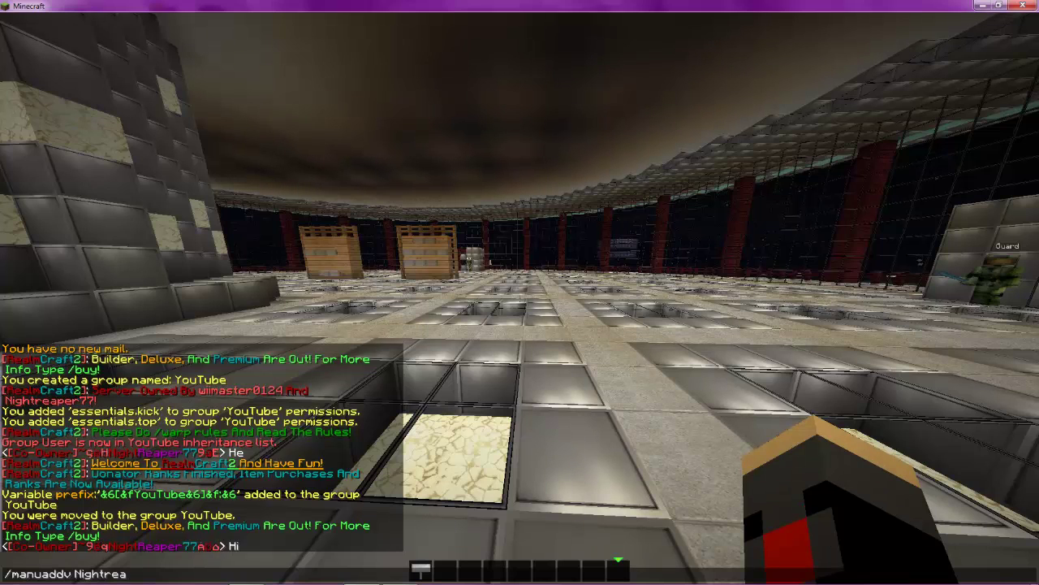
{"action": "type", "text": "per77 prefix"}
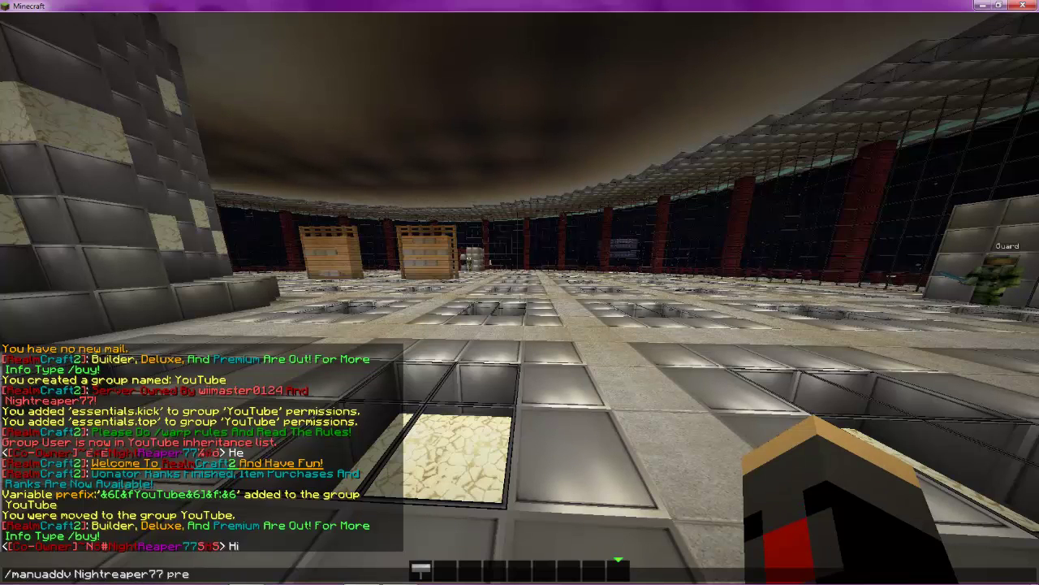
{"action": "key", "text": "Left"}
{"action": "key", "text": "Left"}
{"action": "key", "text": "Left"}
{"action": "key", "text": "Left"}
{"action": "key", "text": "Left"}
{"action": "key", "text": "Left"}
{"action": "key", "text": "Left"}
{"action": "key", "text": "Left"}
{"action": "key", "text": "Left"}
{"action": "key", "text": "Left"}
{"action": "key", "text": "Left"}
{"action": "key", "text": "Left"}
{"action": "key", "text": "Left"}
{"action": "key", "text": "Left"}
{"action": "key", "text": "Left"}
{"action": "key", "text": "Left"}
{"action": "key", "text": "Left"}
{"action": "key", "text": "Left"}
{"action": "key", "text": "Left"}
{"action": "key", "text": "Left"}
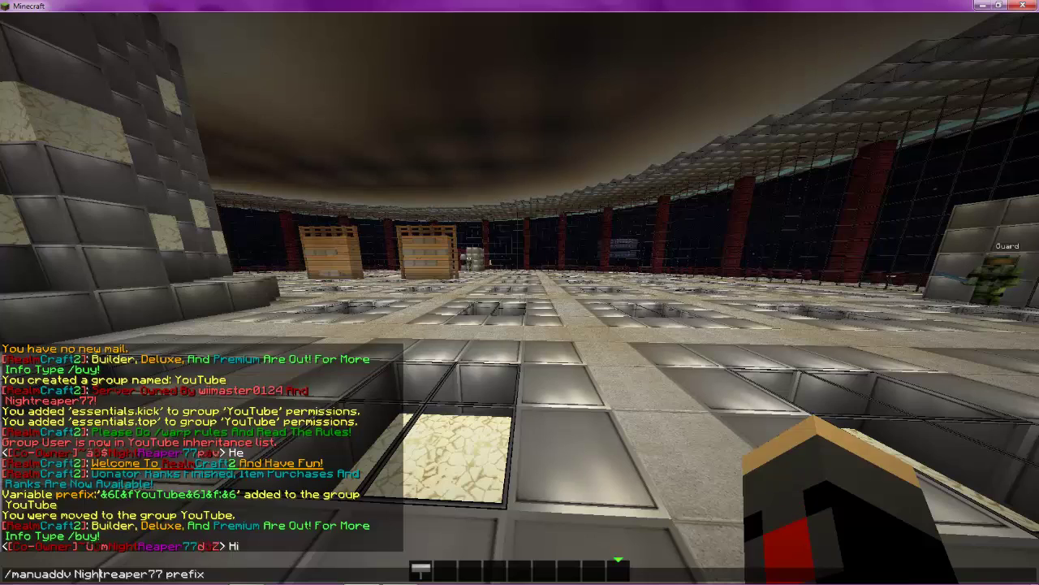
{"action": "key", "text": "BackSpace"}
{"action": "key", "text": "BackSpace"}
{"action": "key", "text": "BackSpace"}
{"action": "key", "text": "BackSpace"}
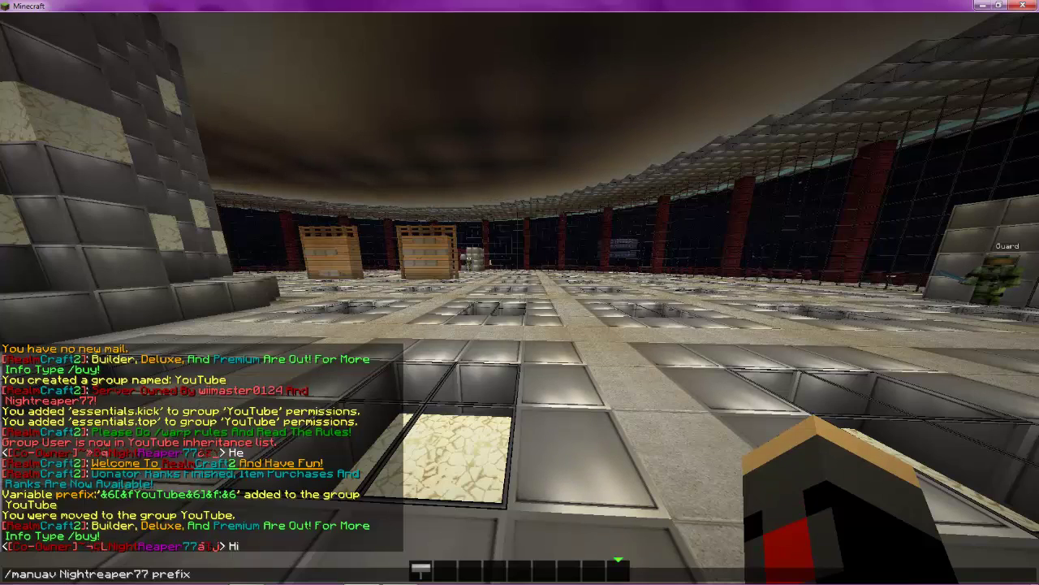
{"action": "type", "text": "delv"}
{"action": "key", "text": "Return"}
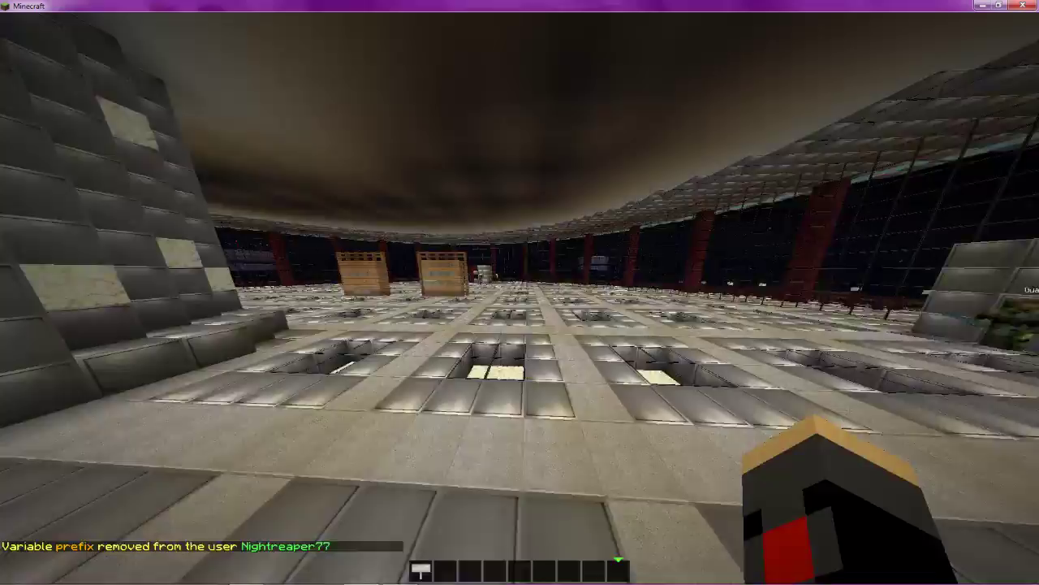
{"action": "type", "text": "tHi"}
{"action": "key", "text": "Return"}
{"action": "key", "text": "w"}
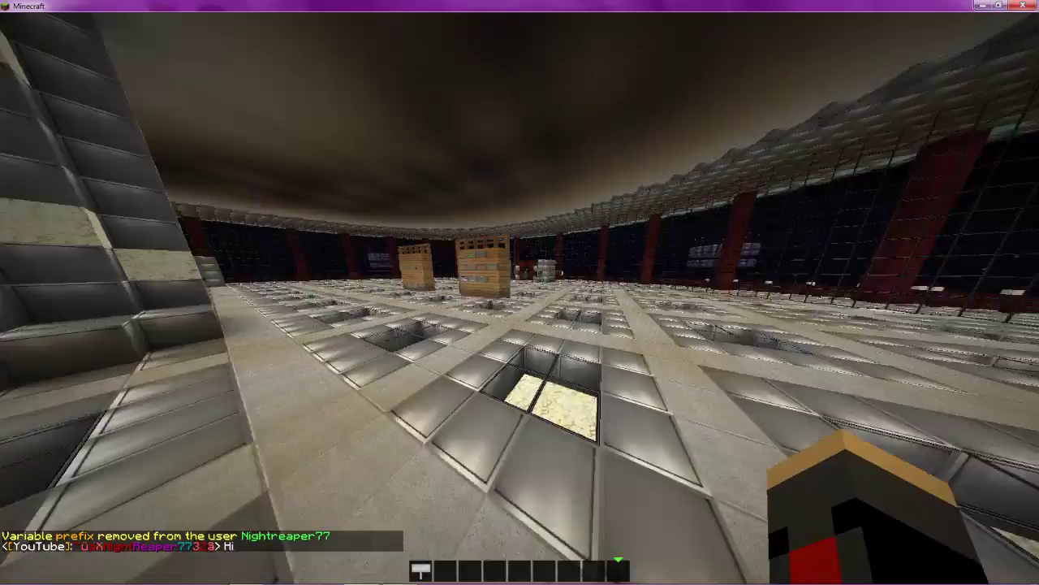
{"action": "key", "text": "w"}
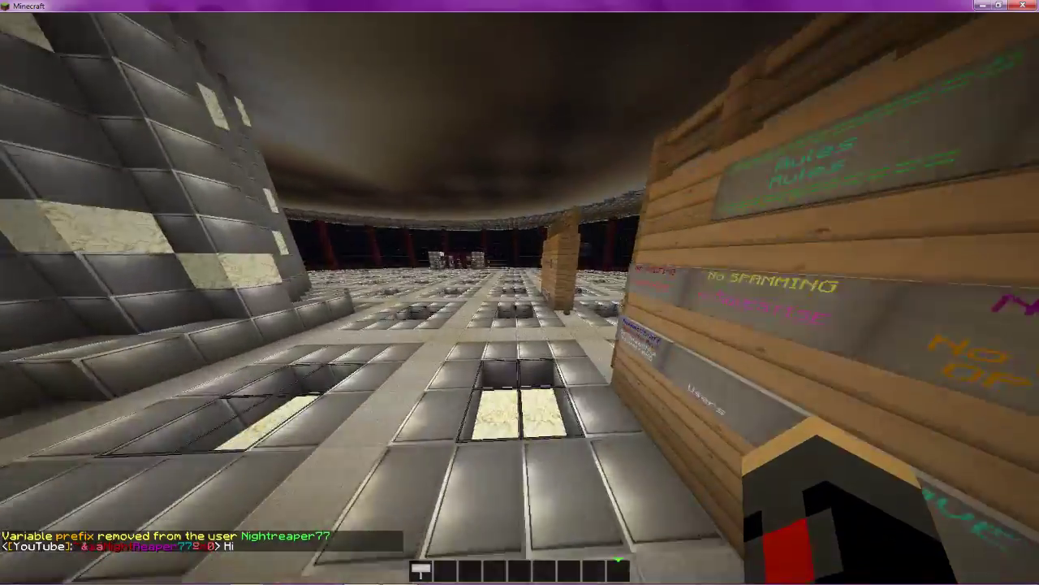
{"action": "key", "text": "w"}
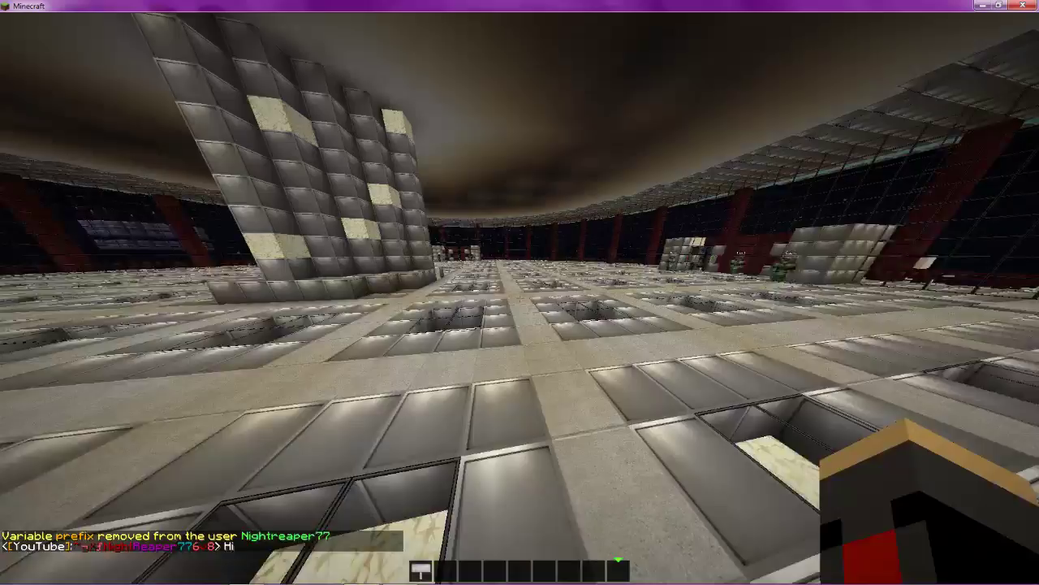
{"action": "key", "text": "w"}
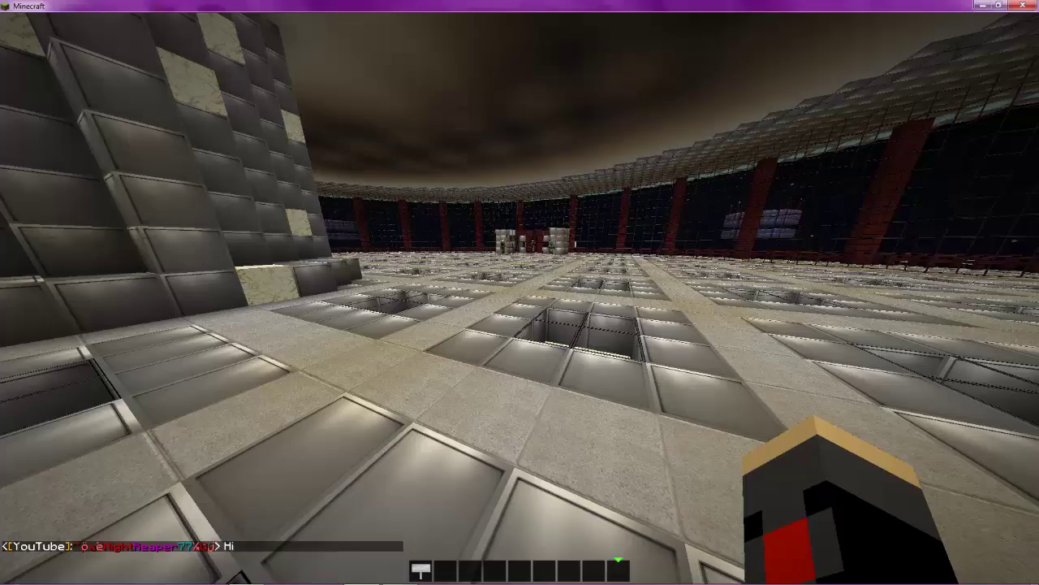
{"action": "key", "text": "w"}
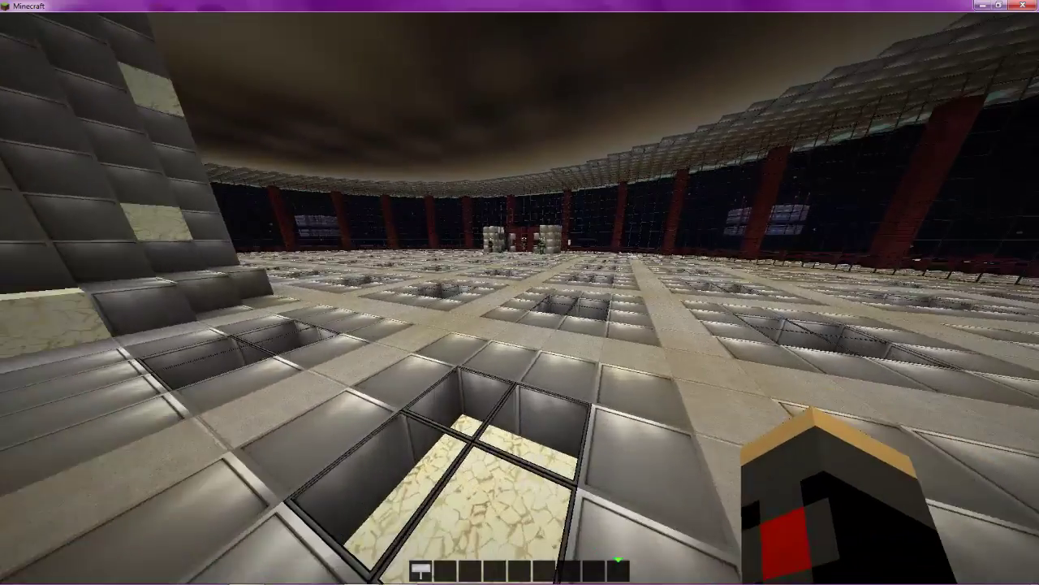
{"action": "key", "text": "w"}
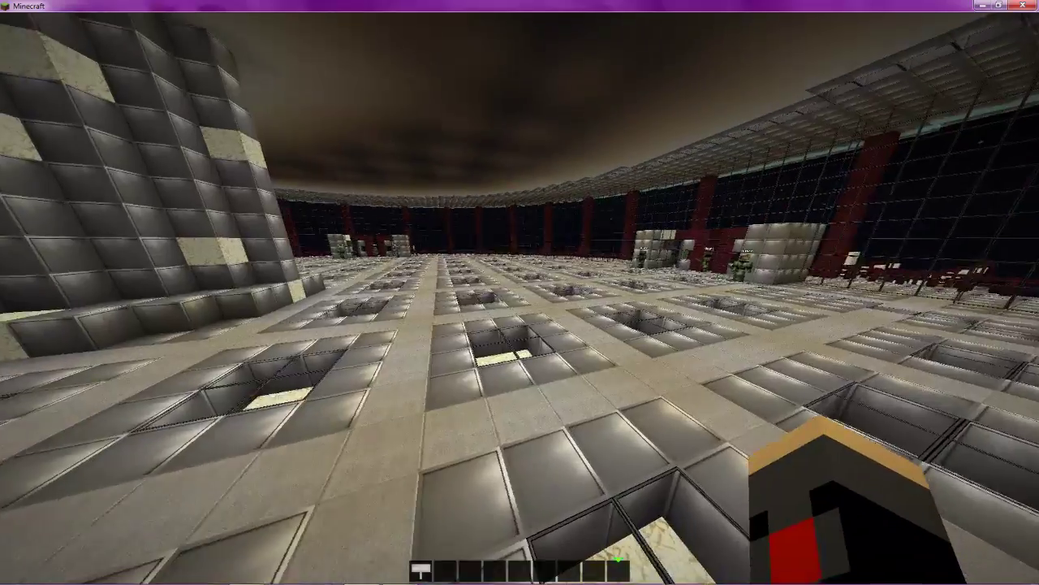
Step: Remove operator status from your own player with the /deop command and send the message "5" in the server chat
{"action": "key", "text": "slash"}
{"action": "type", "text": "deop Nightreaper77"}
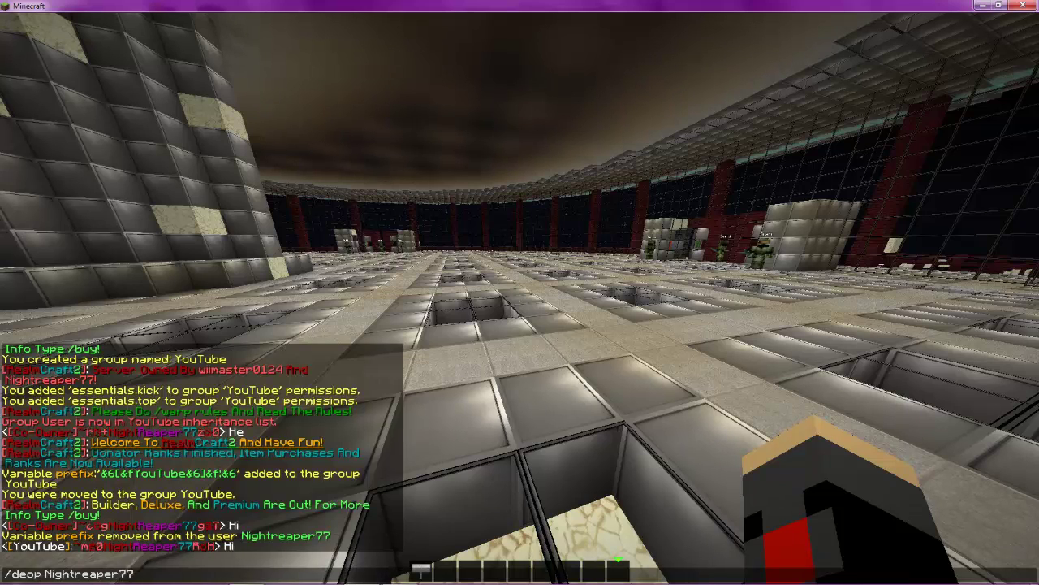
{"action": "key", "text": "Return"}
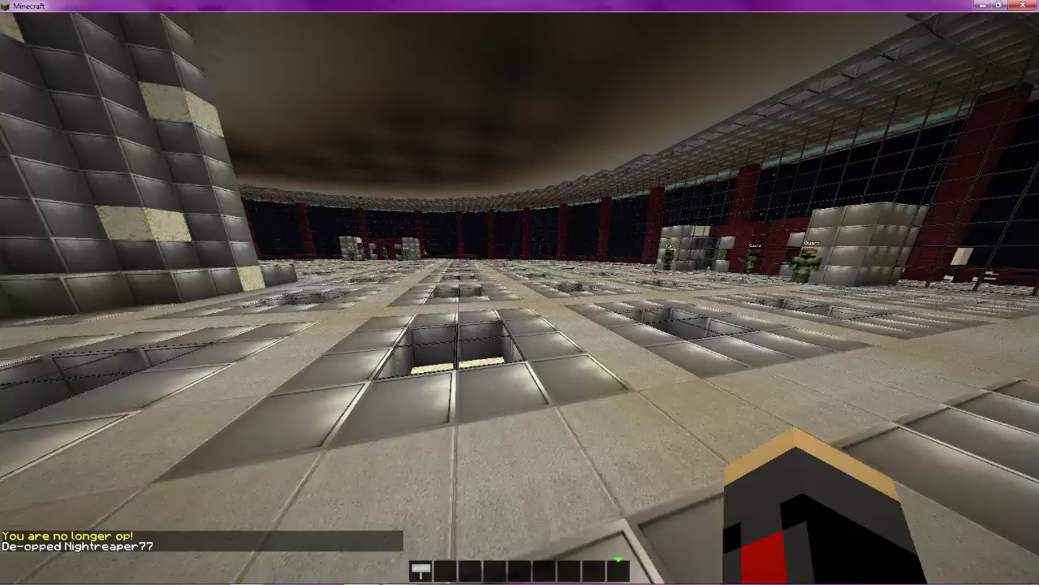
{"action": "type", "text": "t5"}
{"action": "key", "text": "Return"}
{"action": "key", "text": "w"}
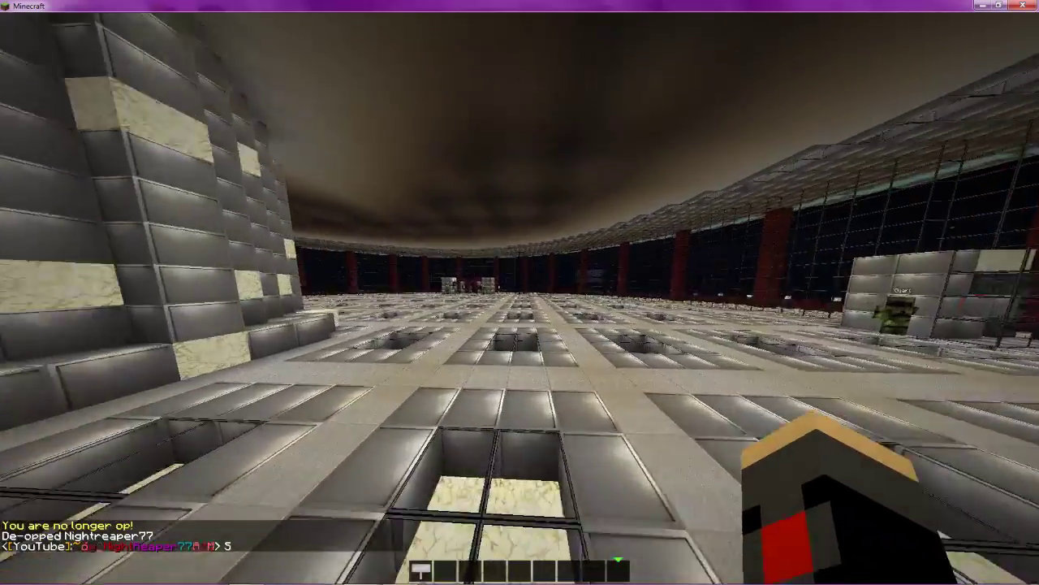
{"action": "key", "text": "w"}
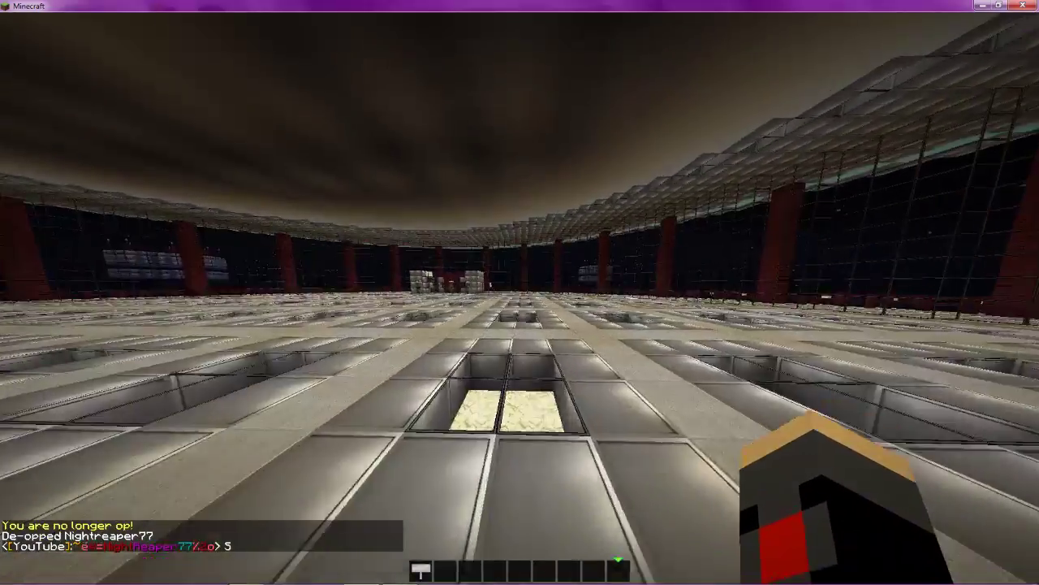
{"action": "key", "text": "s"}
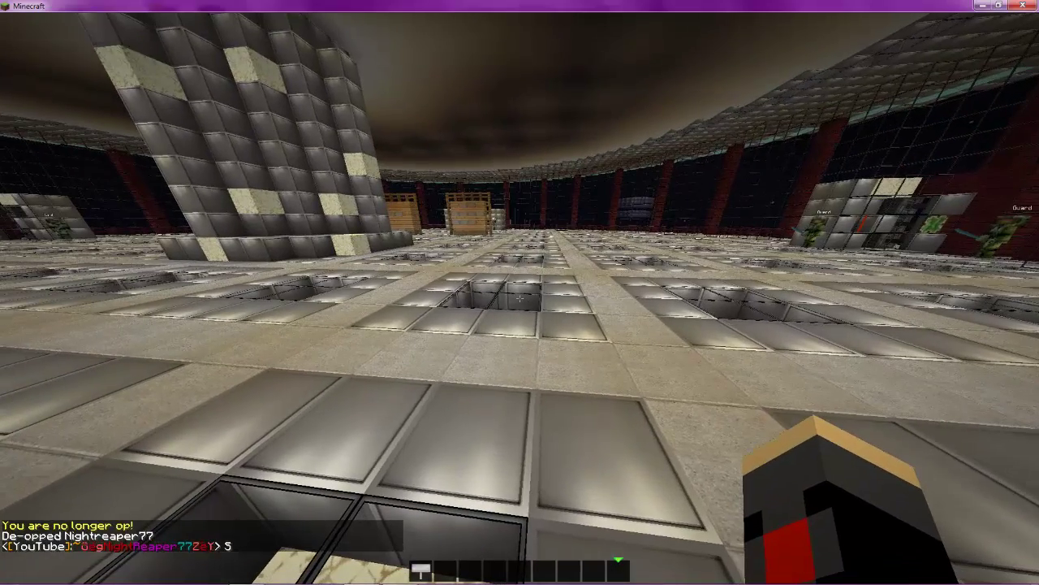
Step: Test the essentials.top permission by teleporting to the highest point with the command /top
{"action": "type", "text": "/top"}
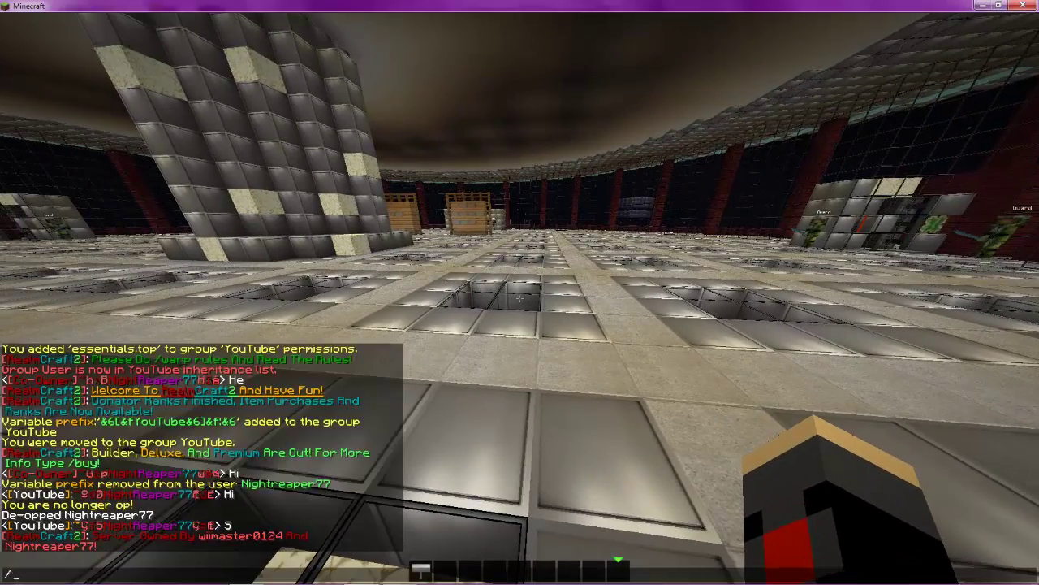
{"action": "key", "text": "Return"}
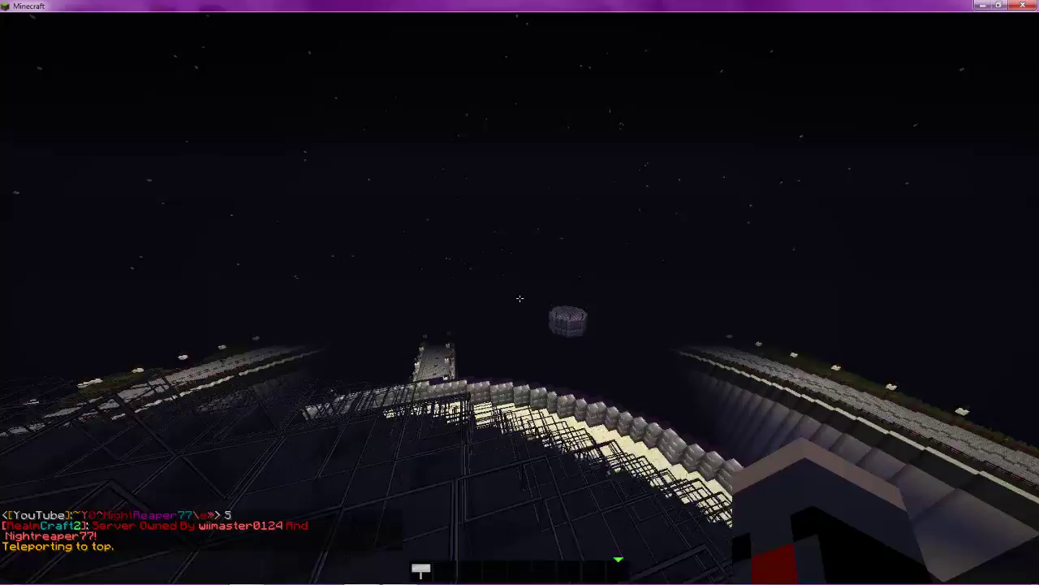
{"action": "key", "text": "w"}
{"action": "key", "text": "w"}
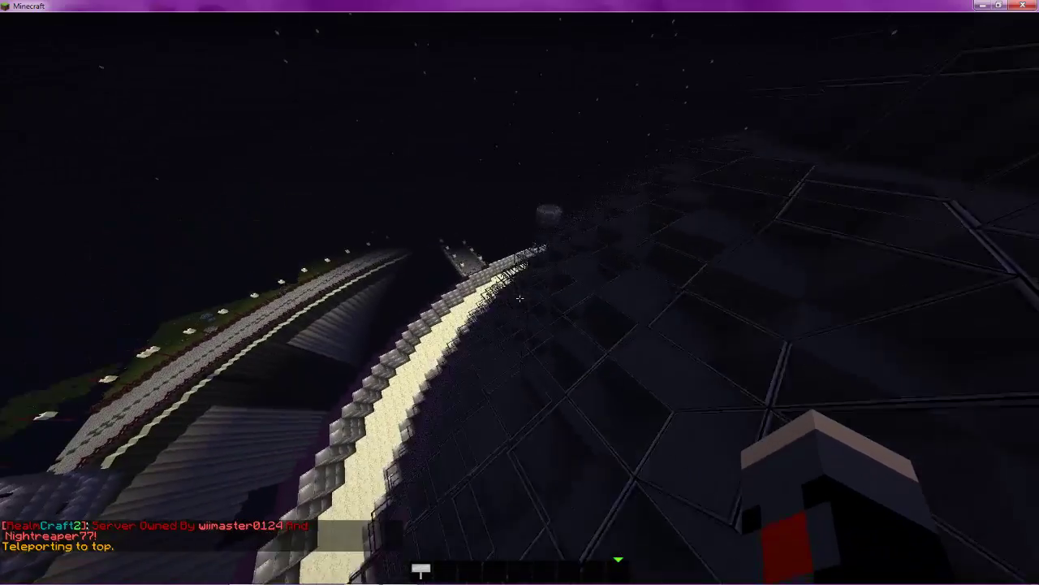
Step: Test the essentials.kick permission by running the command /kick without a player name
{"action": "mouse_move", "coordinate": [520, 298]}
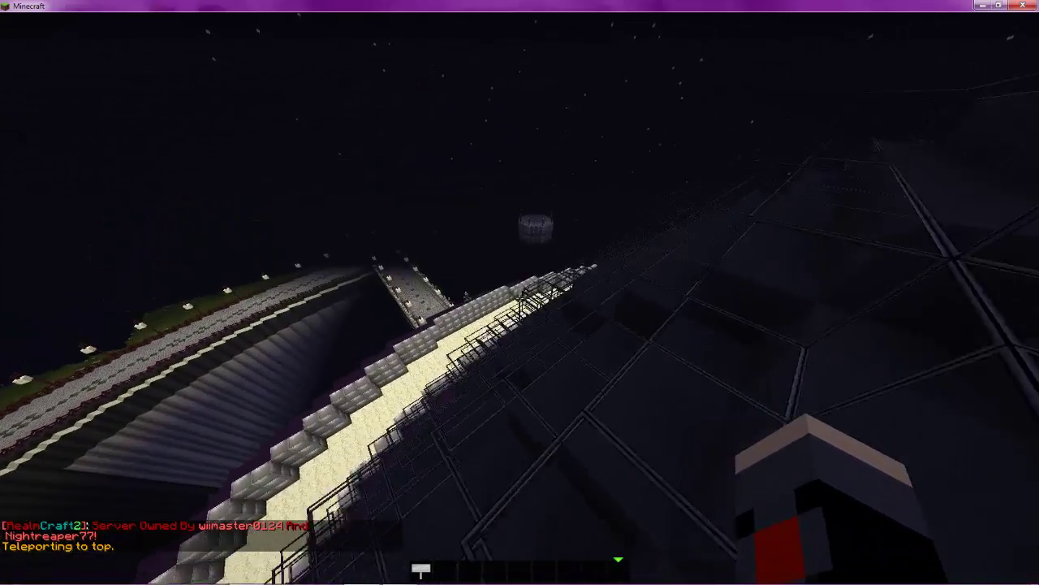
{"action": "key", "text": "slash"}
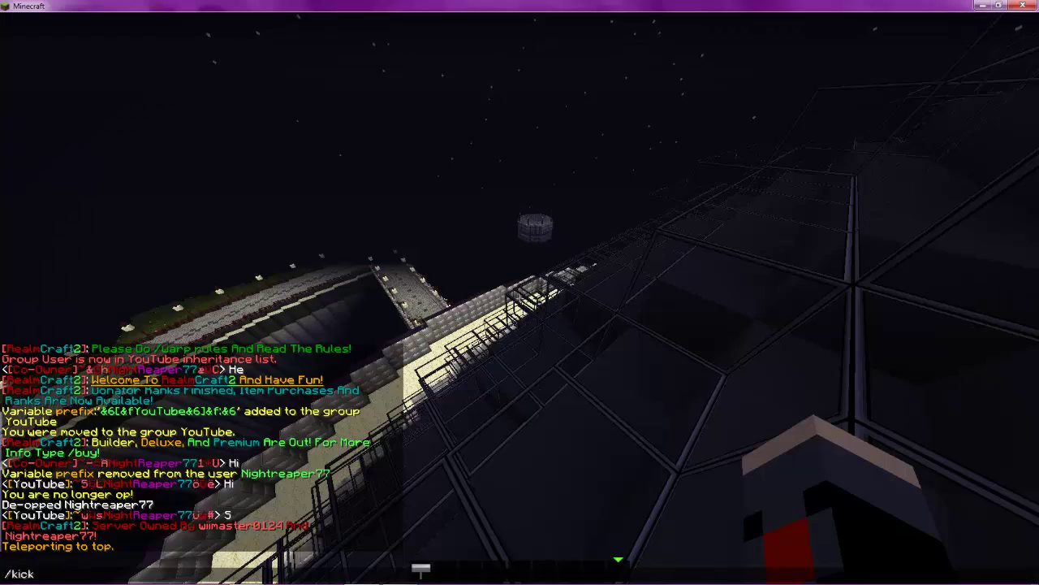
{"action": "key", "text": "Return"}
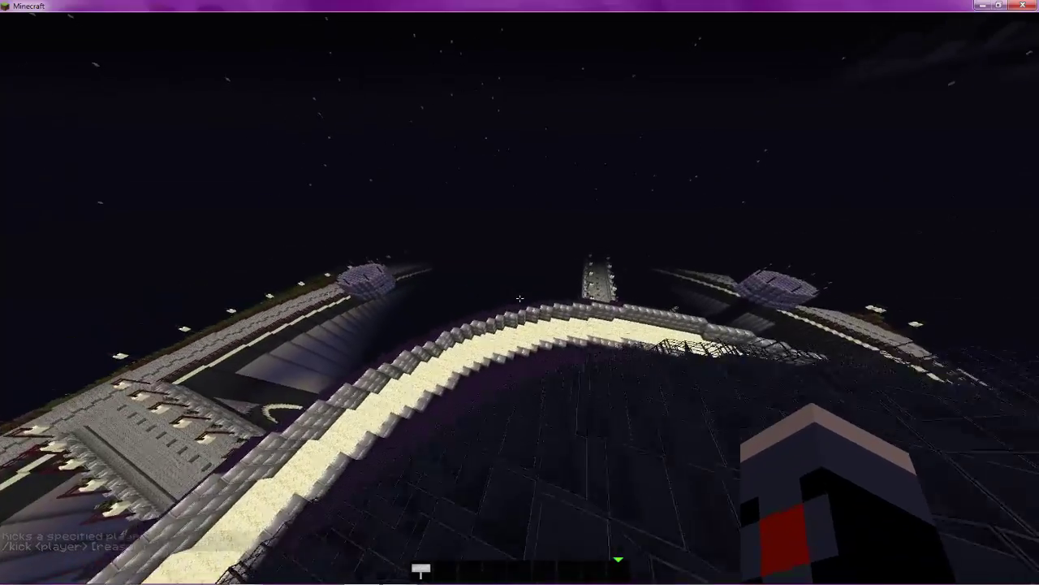
{"action": "key", "text": "shift"}
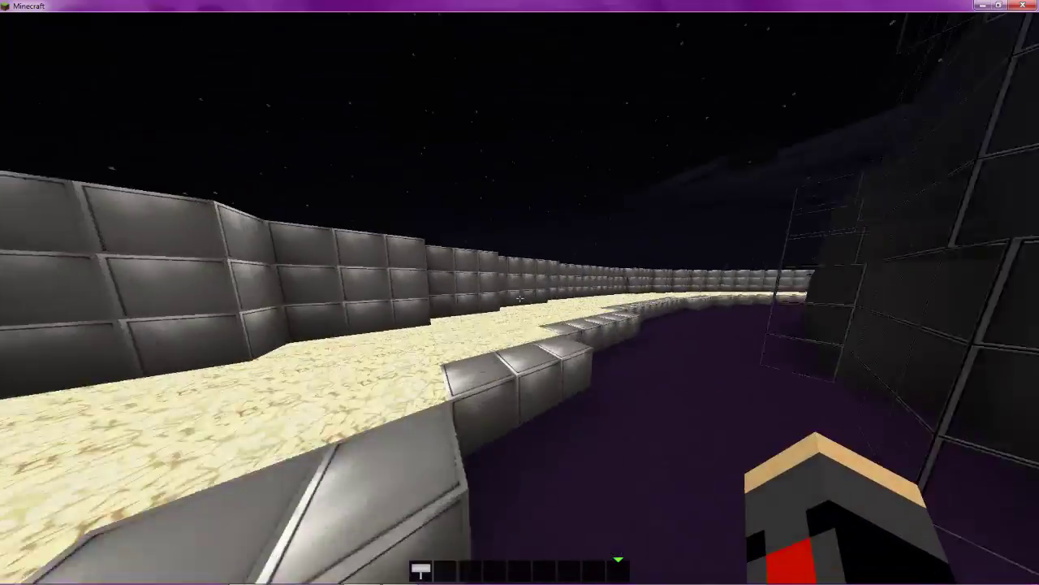
{"action": "key", "text": "space"}
{"action": "key", "text": "w"}
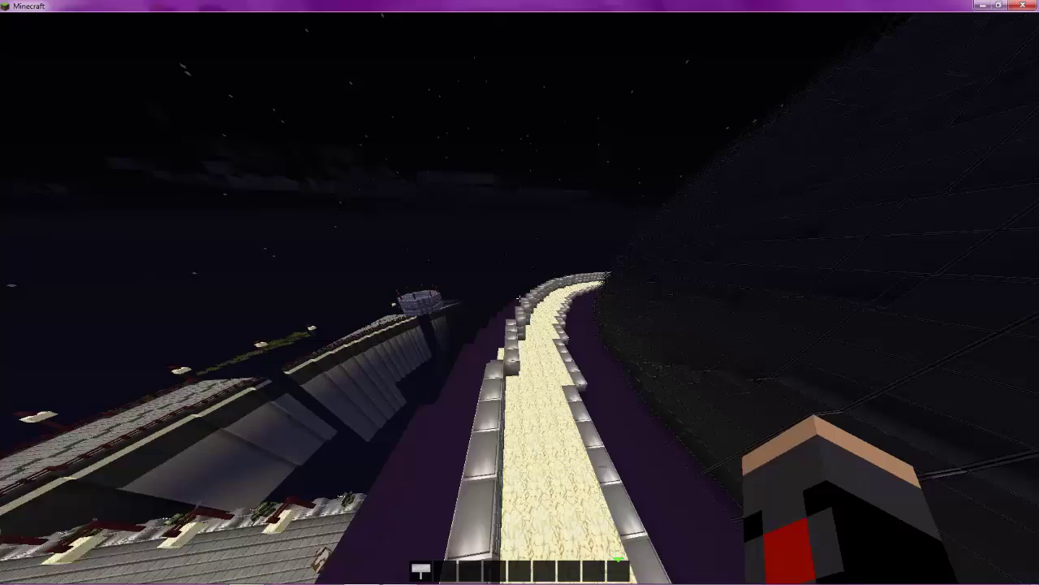
{"action": "key", "text": "w"}
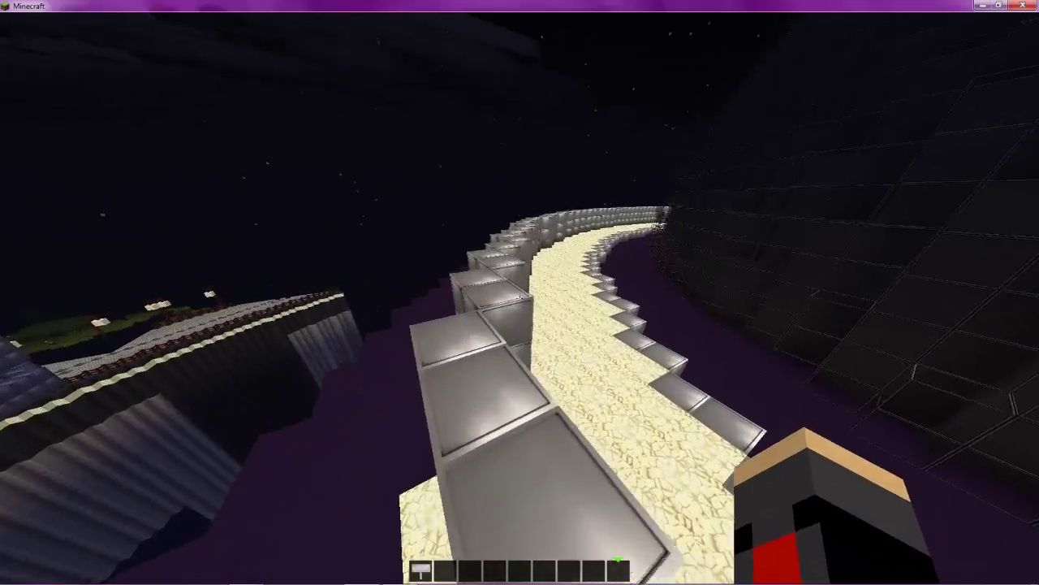
{"action": "key", "text": "w"}
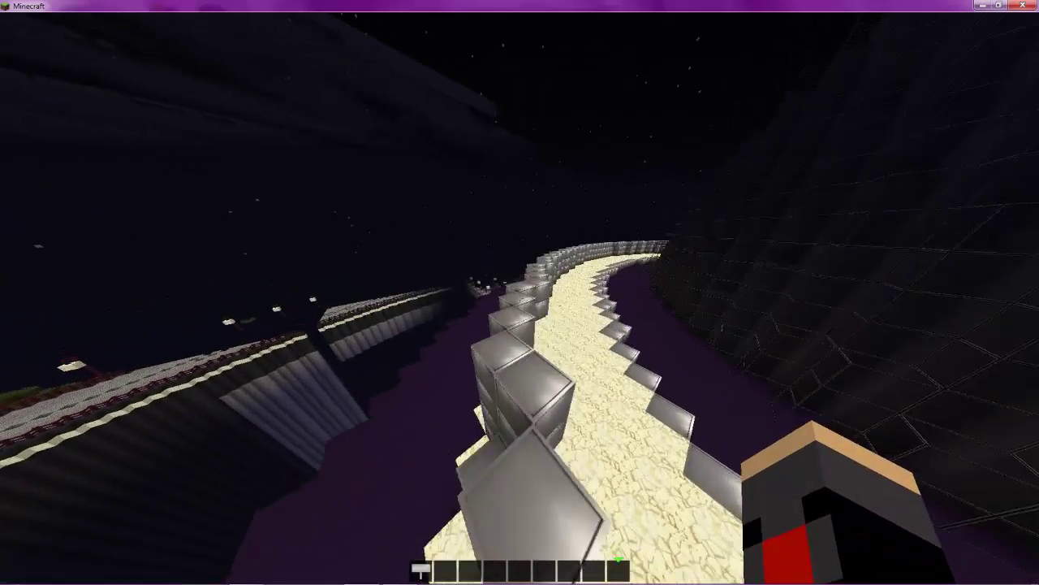
{"action": "key", "text": "w"}
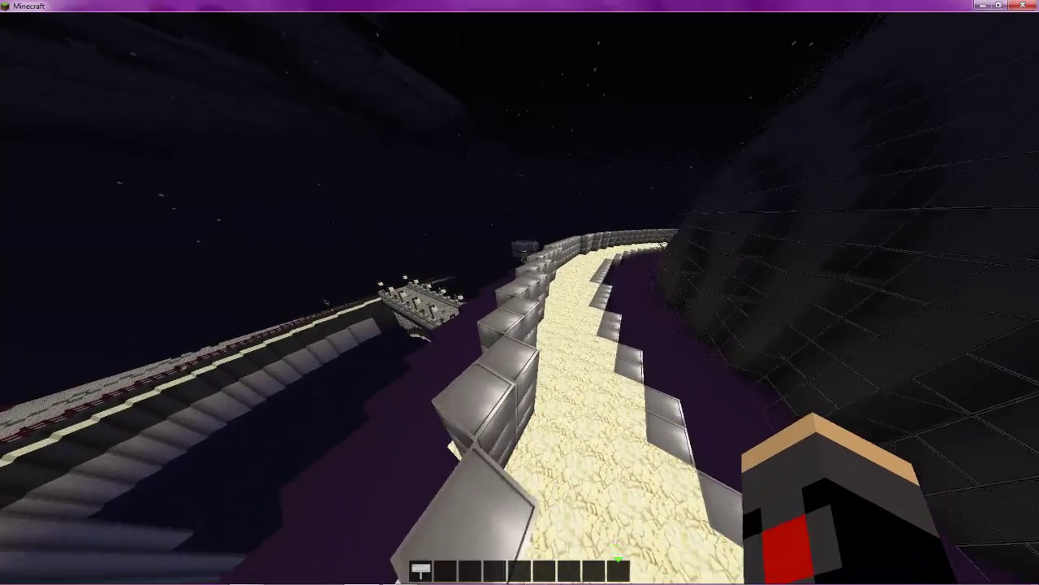
{"action": "key", "text": "w"}
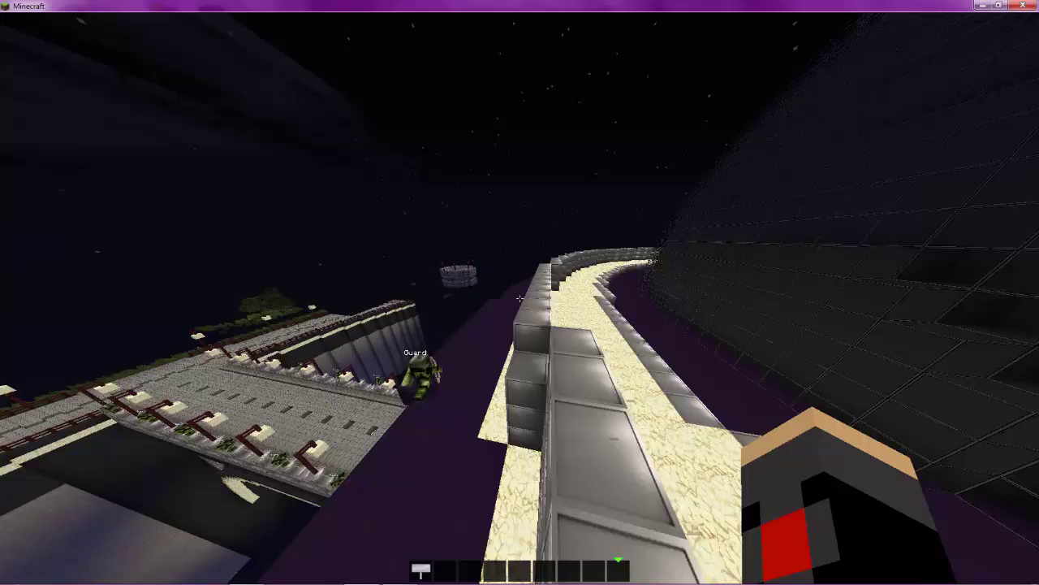
{"action": "key", "text": "w"}
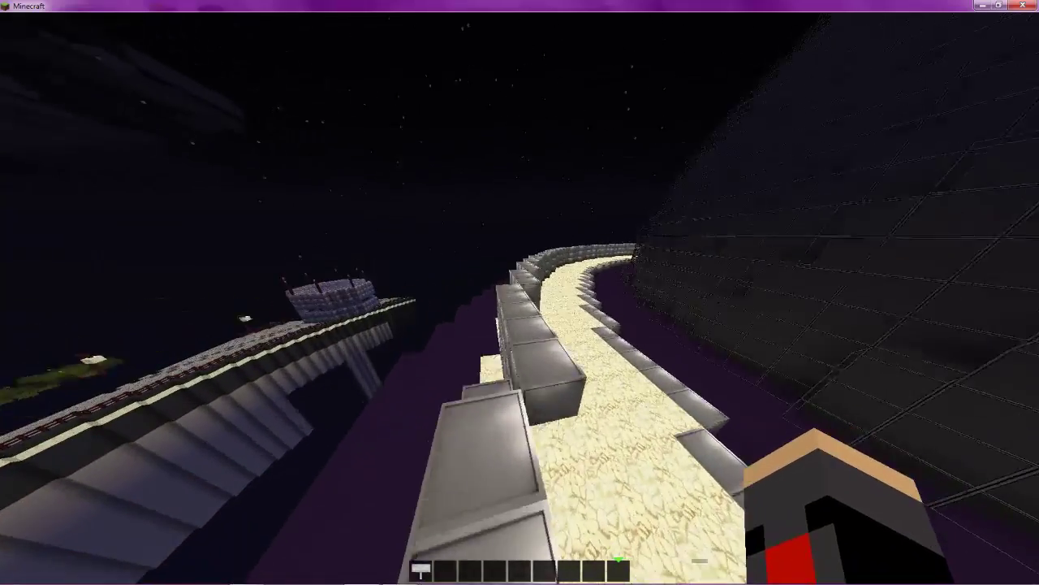
{"action": "key", "text": "w"}
{"action": "key", "text": "w"}
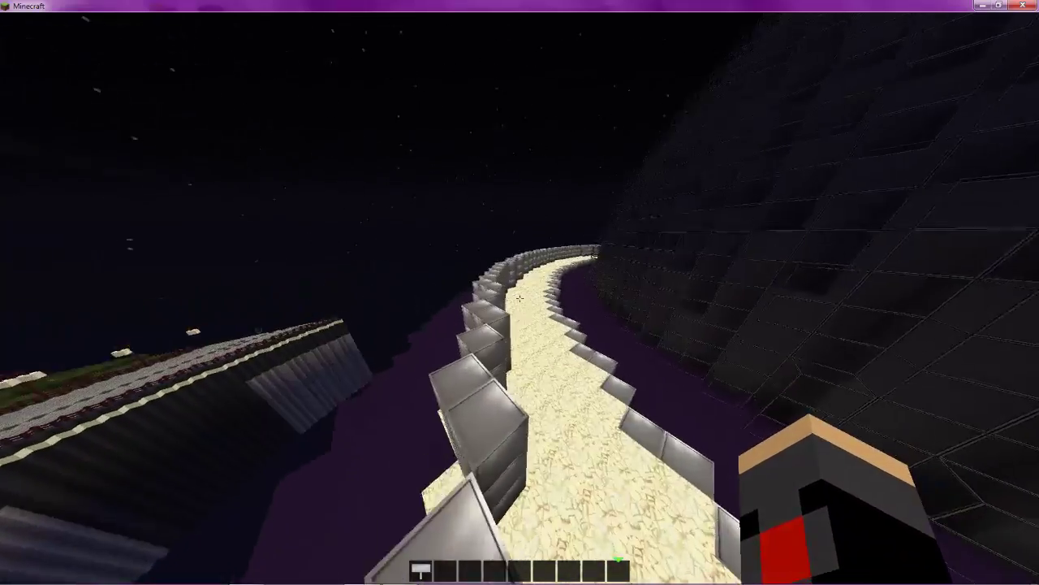
{"action": "key", "text": "w"}
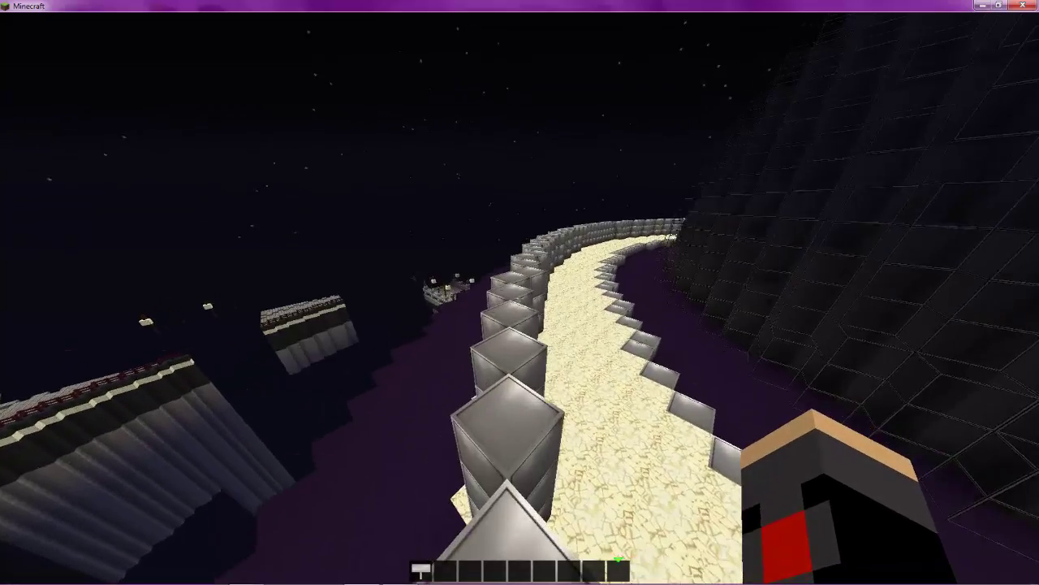